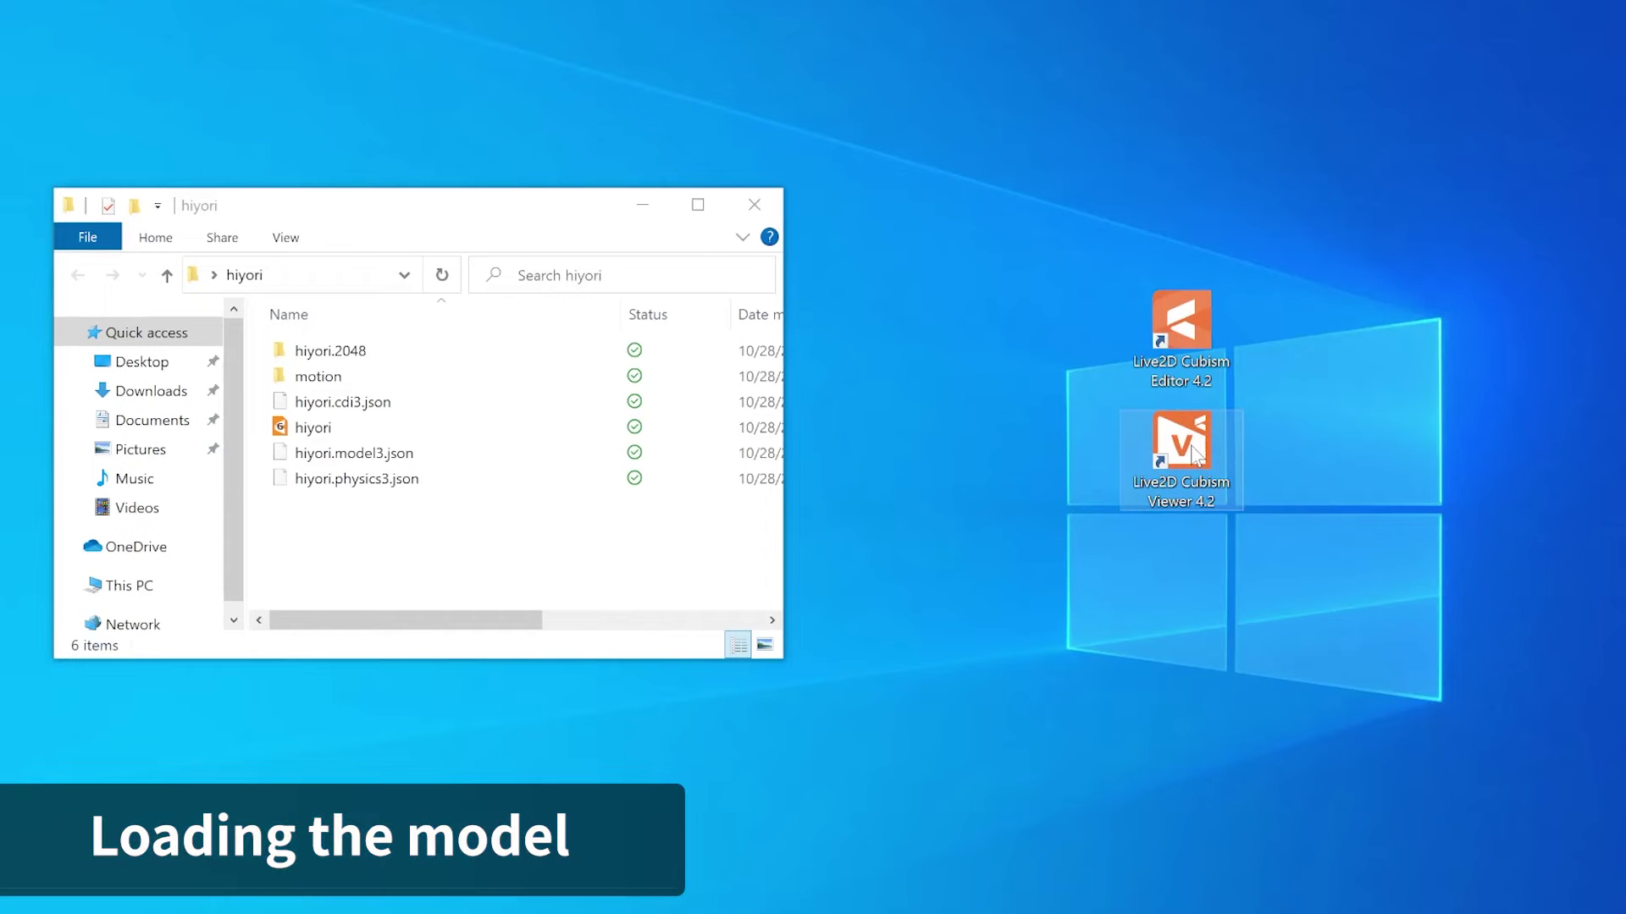
- Launch Cubism Viewer 4.2 and load hiyori.model3.json into it from Explorer
double_click(1194, 454)
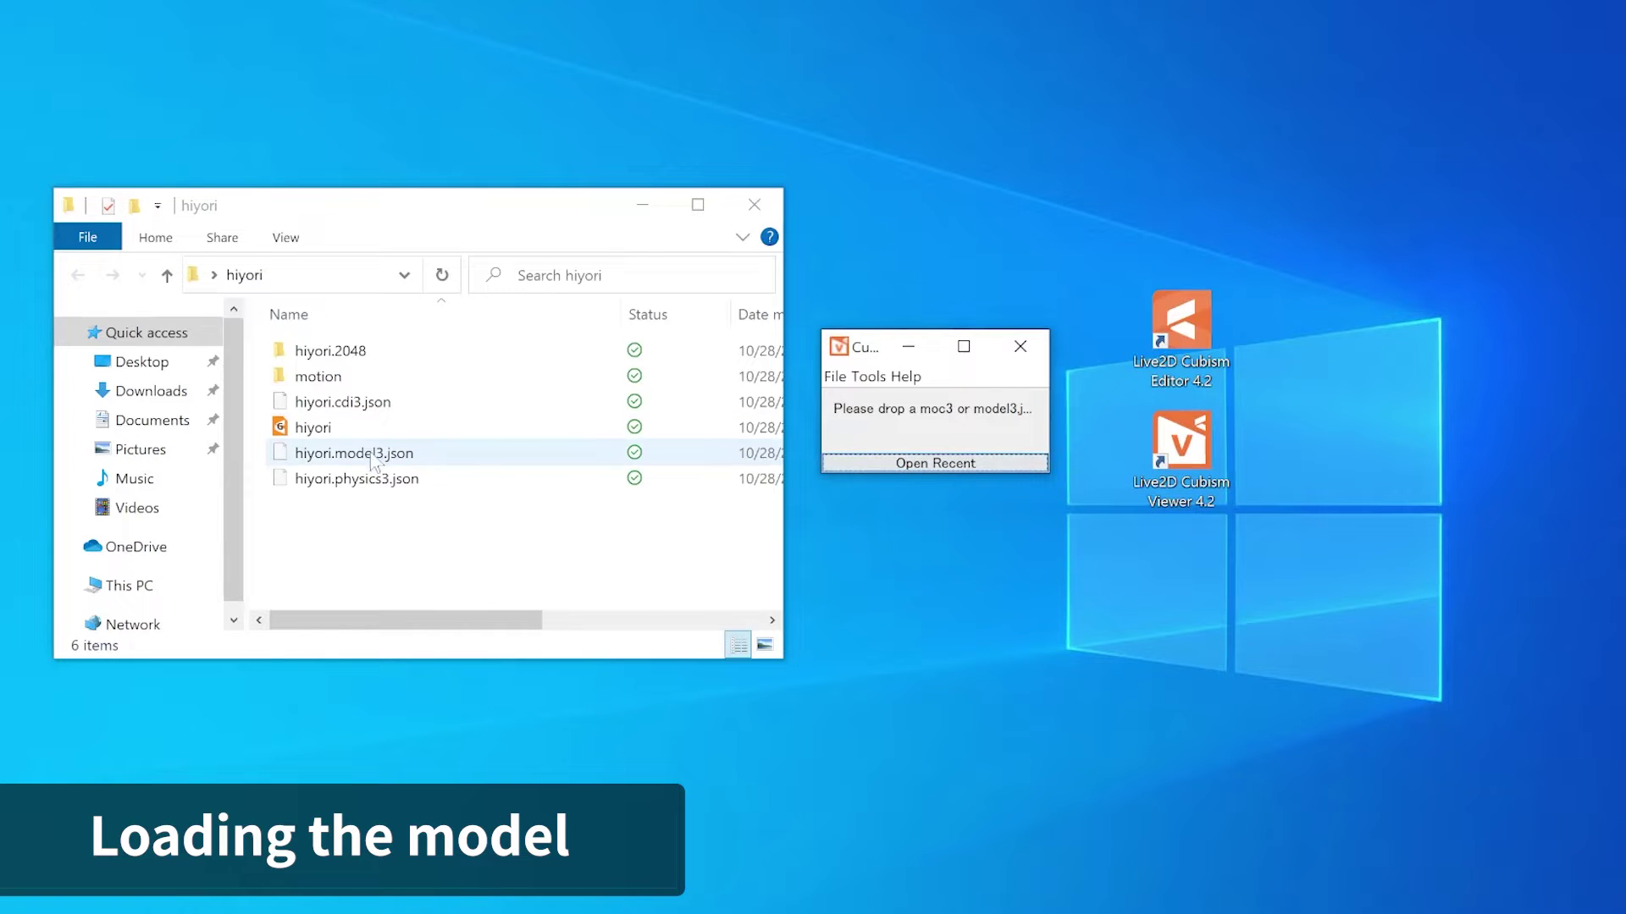
left_click_drag(373, 460, 892, 430)
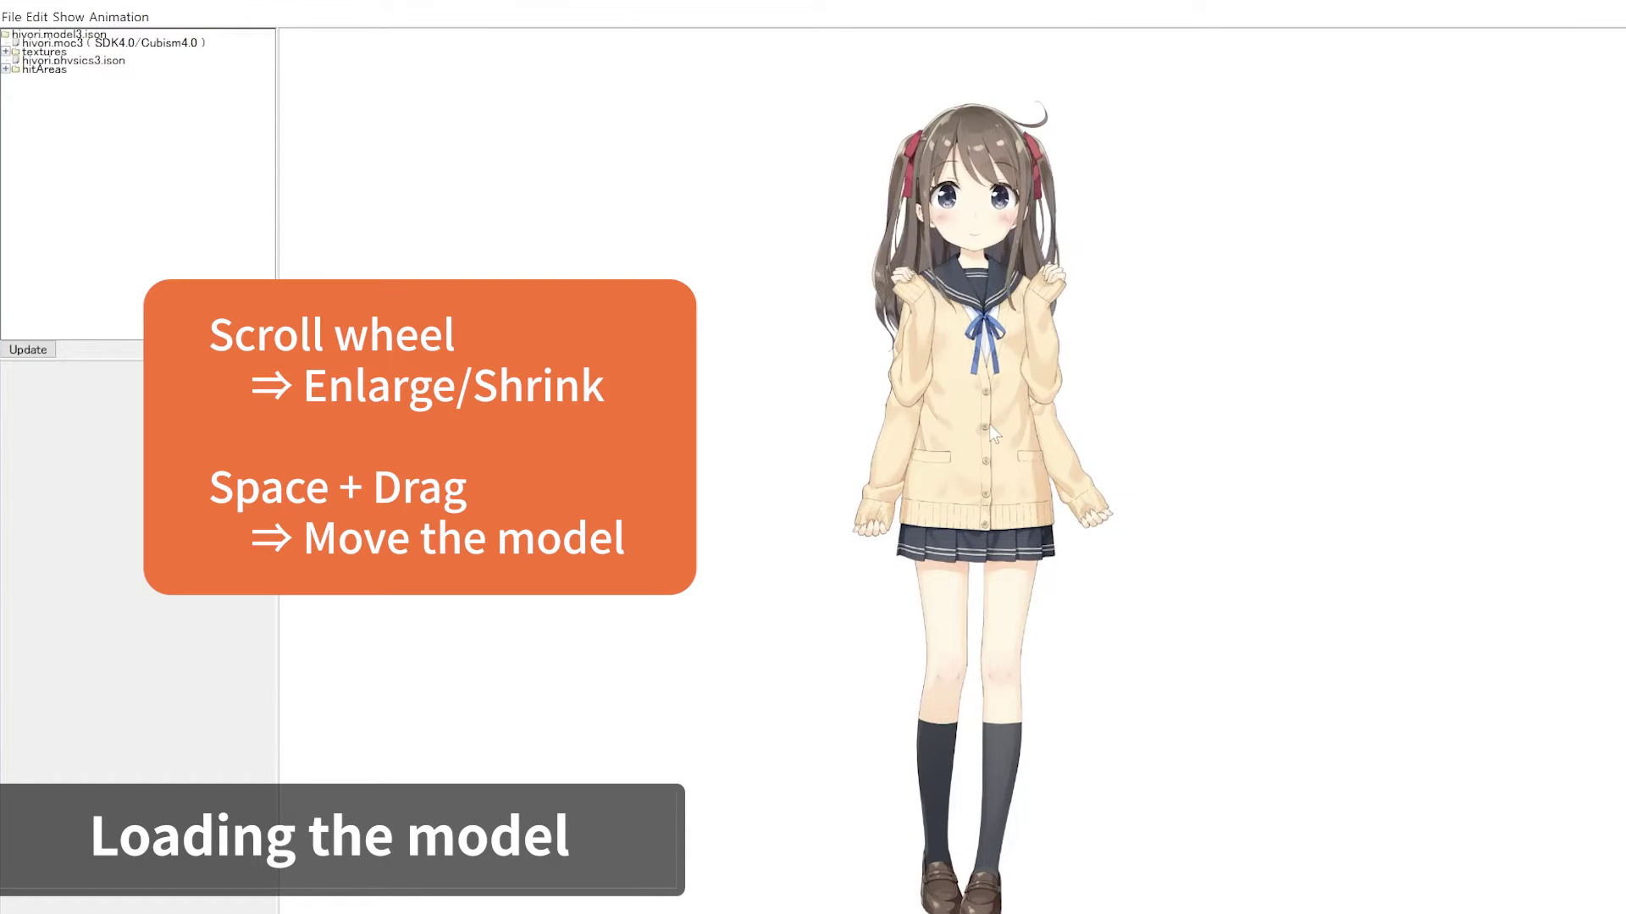
scroll(990, 432, "up", 5)
scroll(990, 430, "down", 5)
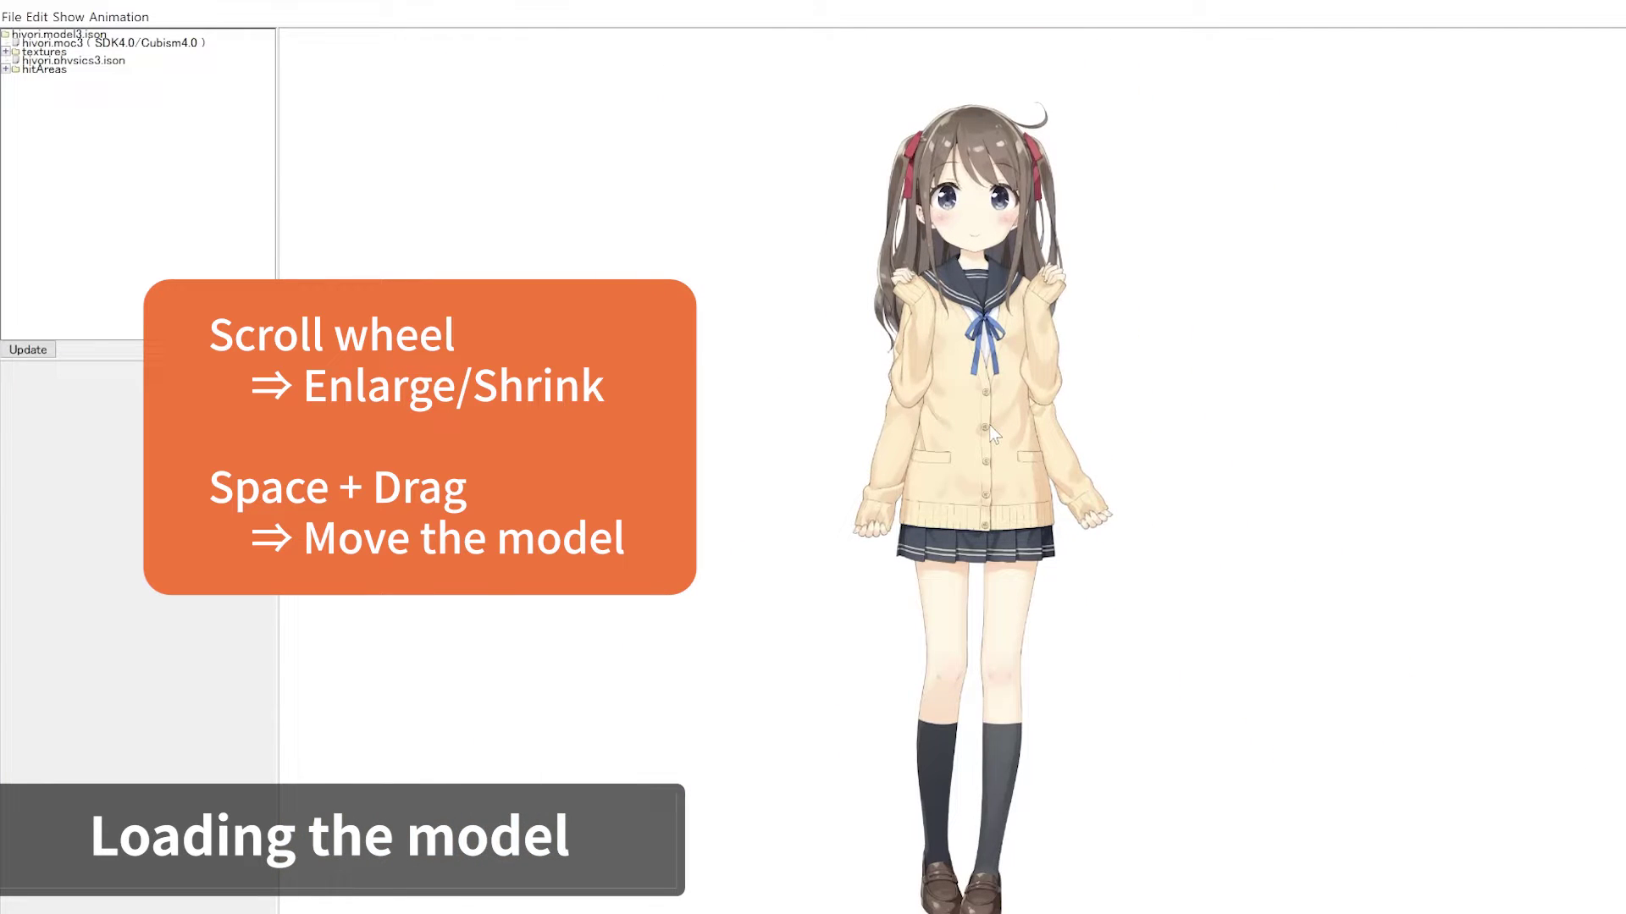
left_click_drag(989, 425, 949, 398)
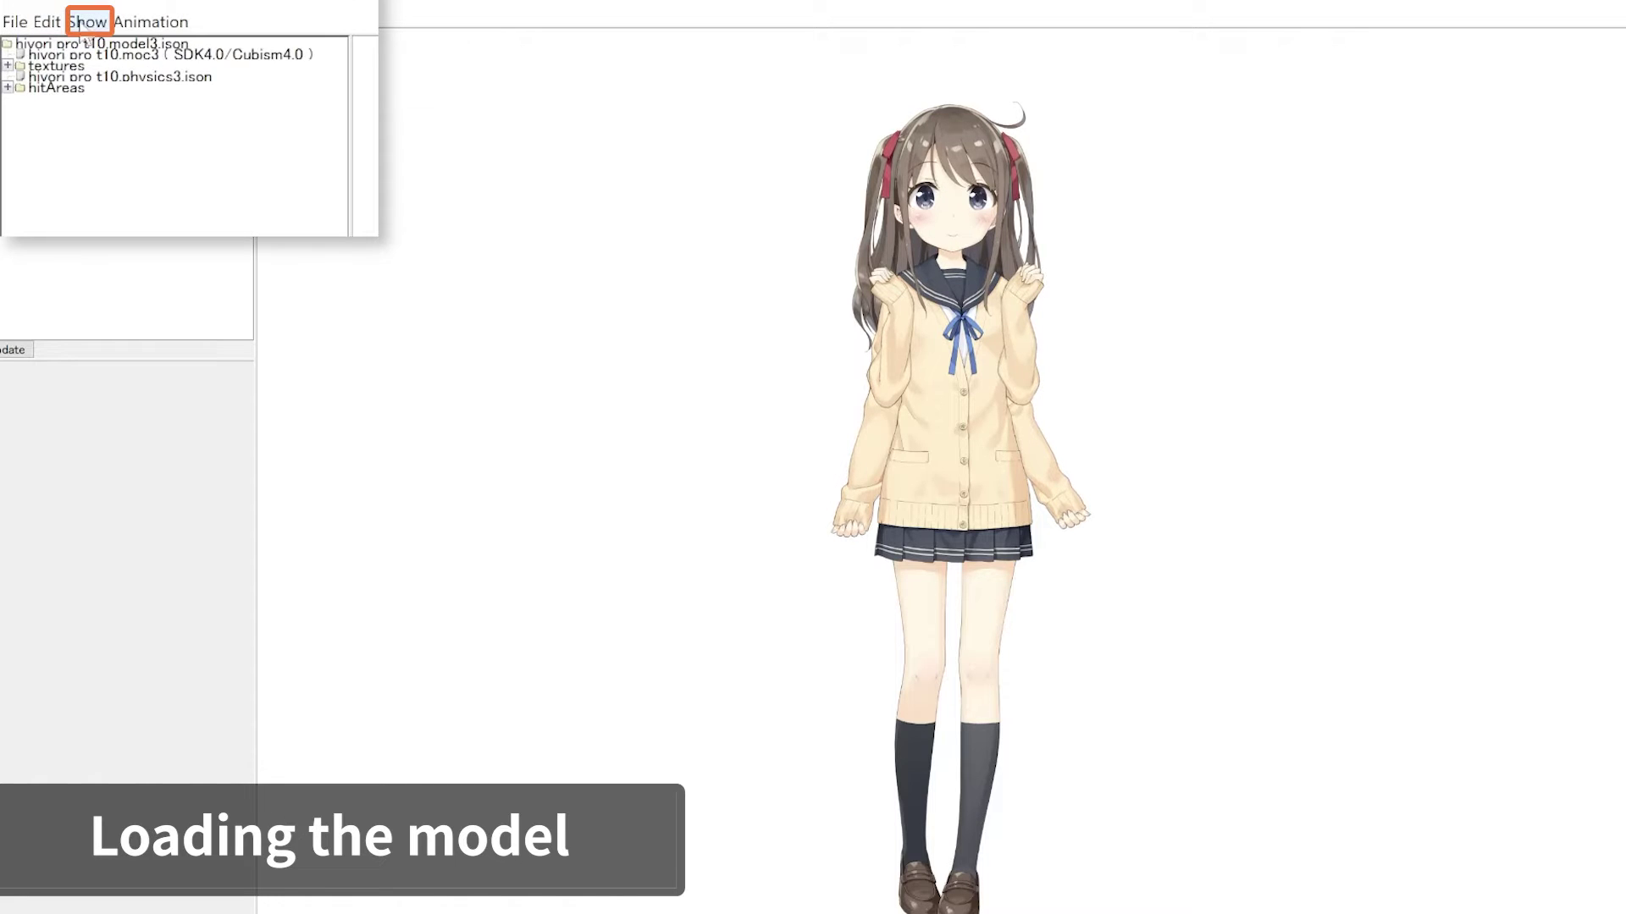
- Turn on Show Collision Detection to outline Hiyori's head hit area
left_click(49, 18)
left_click(99, 51)
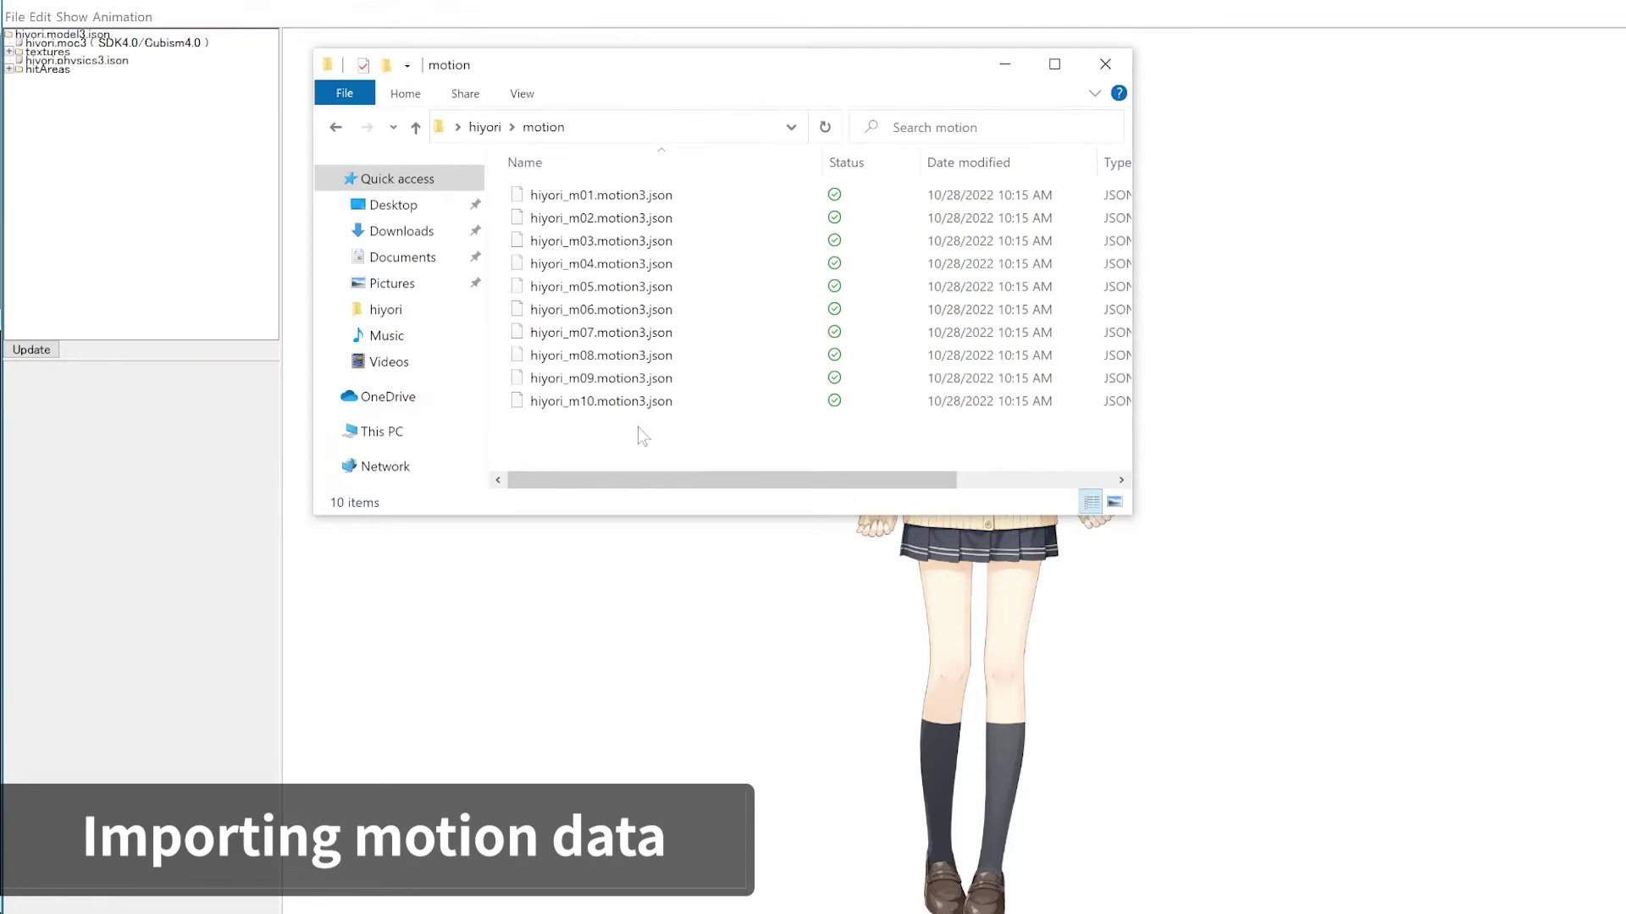
- Import the ten motion files hiyori_m01–m10 into the model tree, then select the second motion
left_click_drag(638, 427, 47, 134)
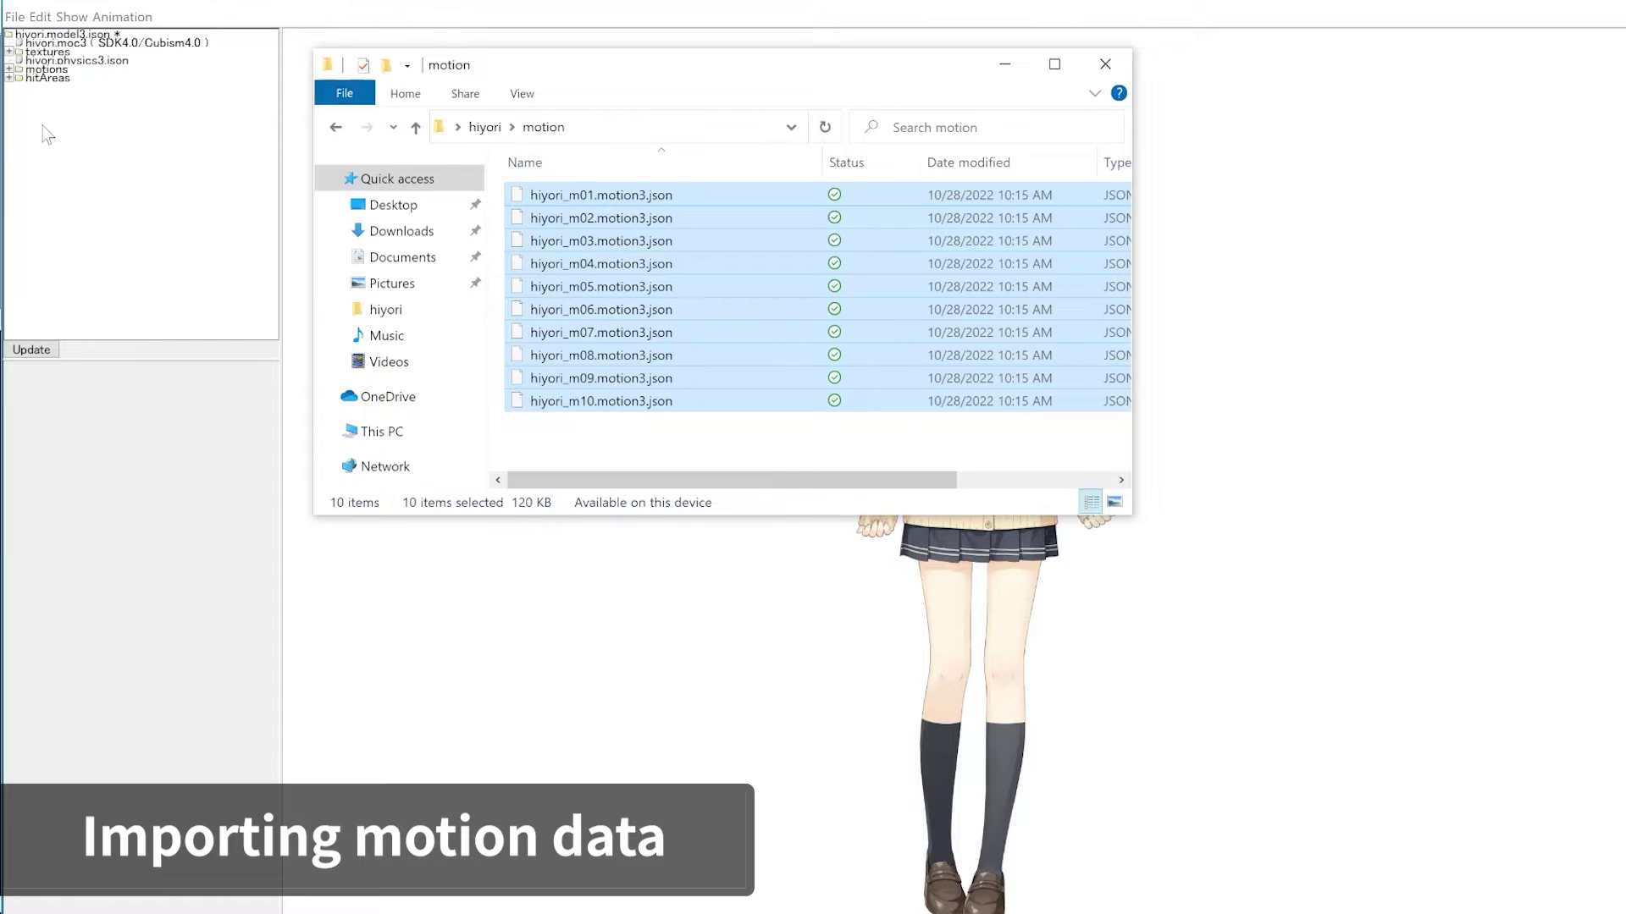
left_click(78, 136)
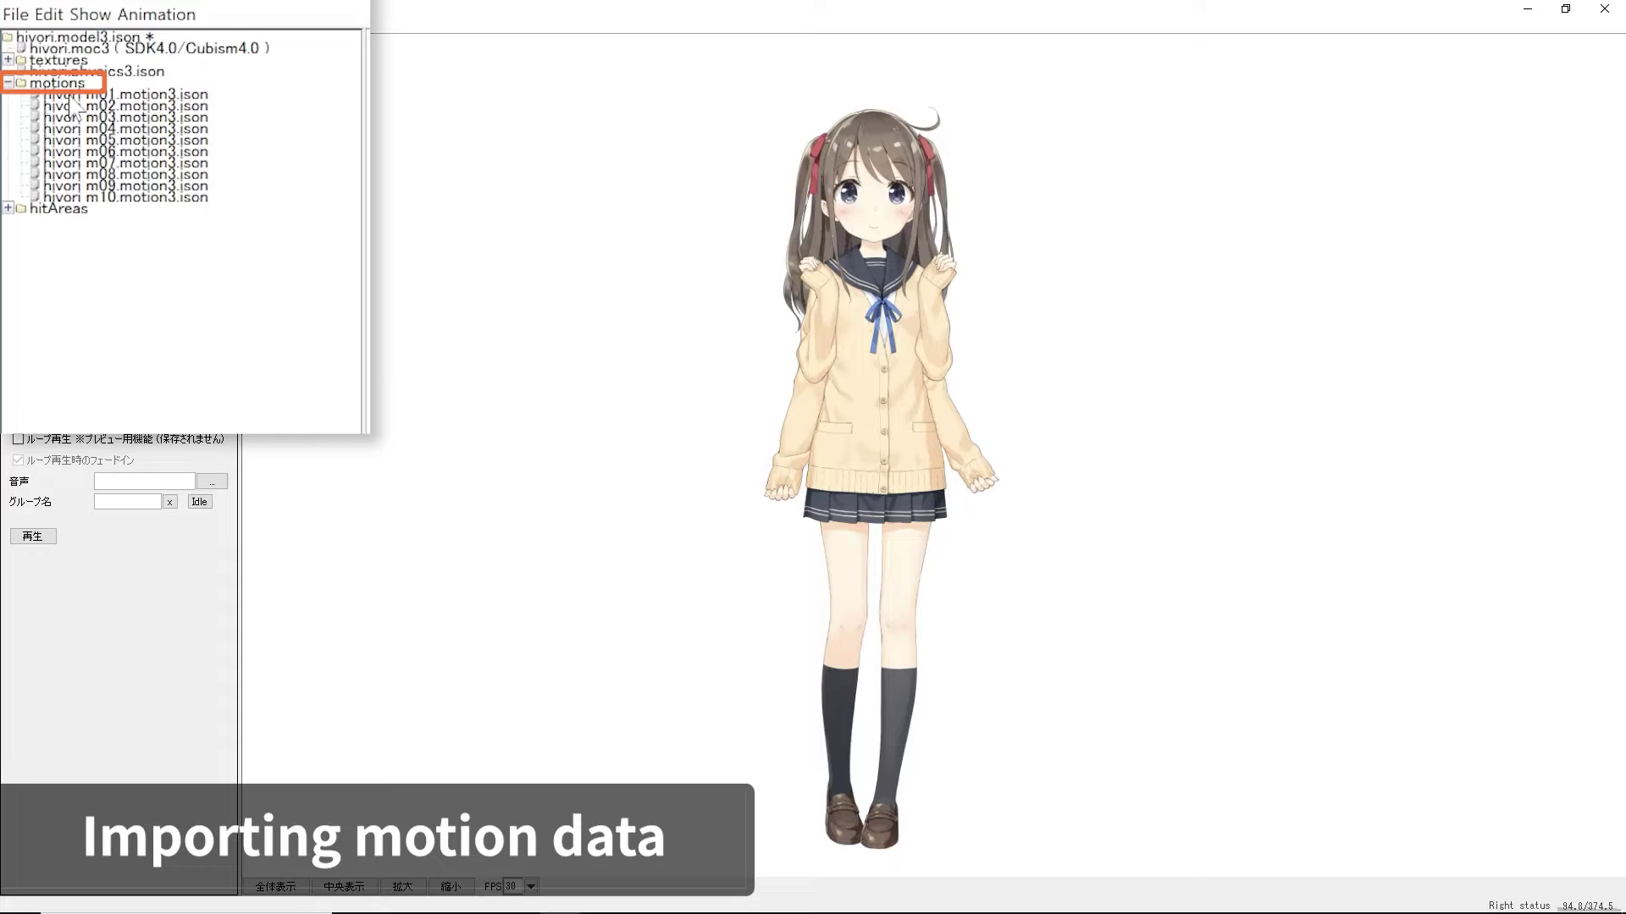
left_click(82, 107)
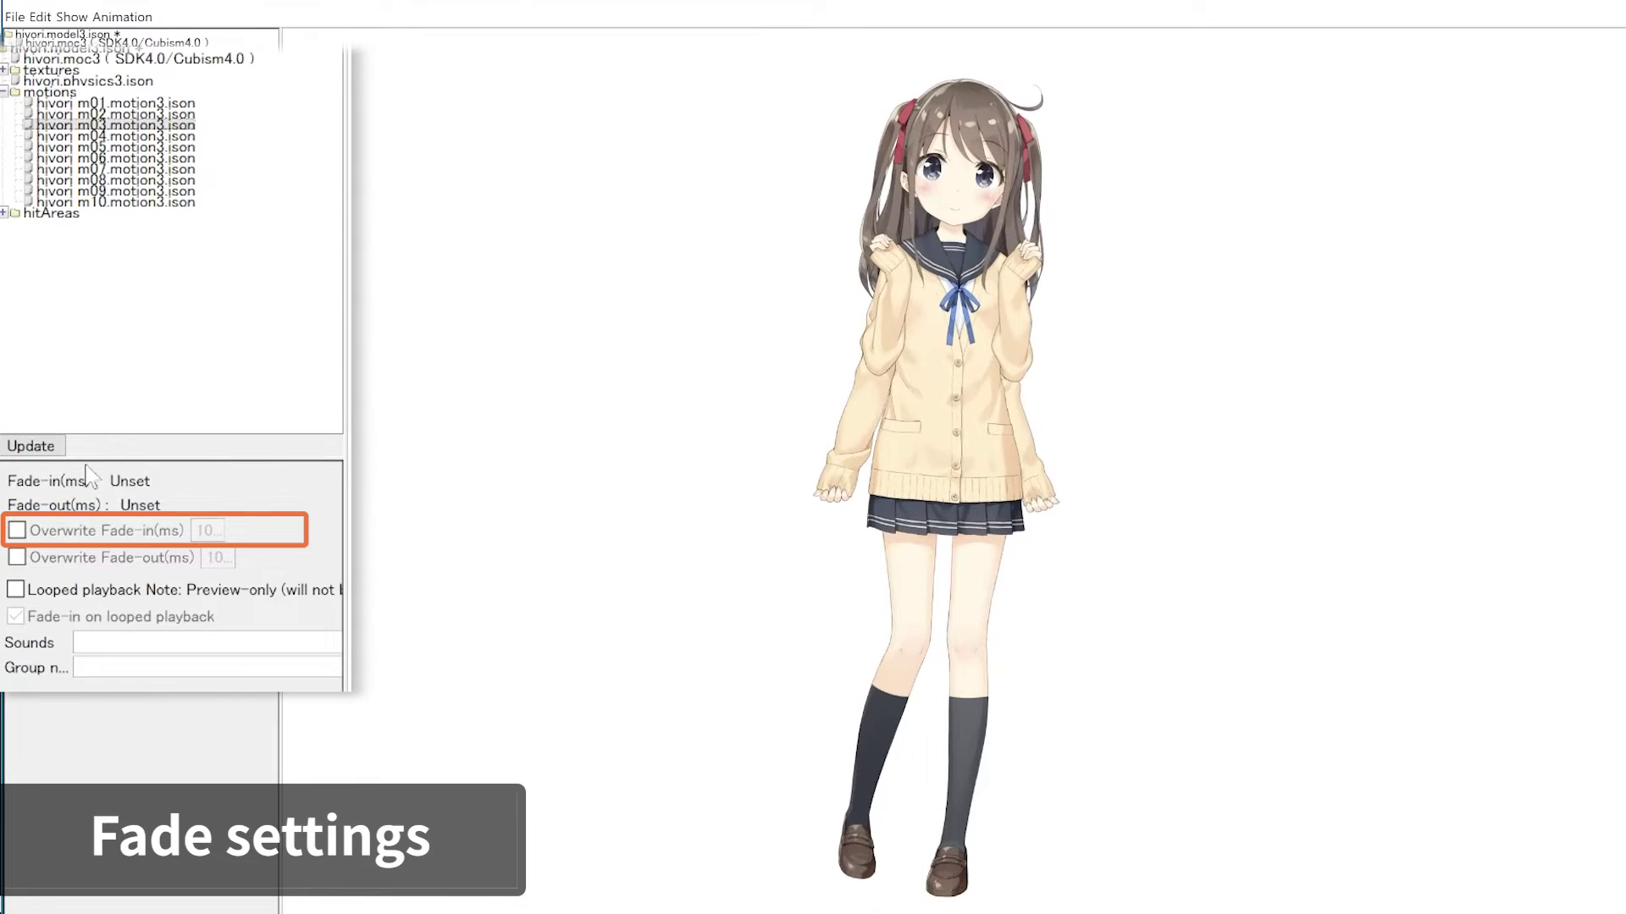
- Override the current motion's fade-in to 500 ms, then move on to hiyori_m02
left_click(16, 531)
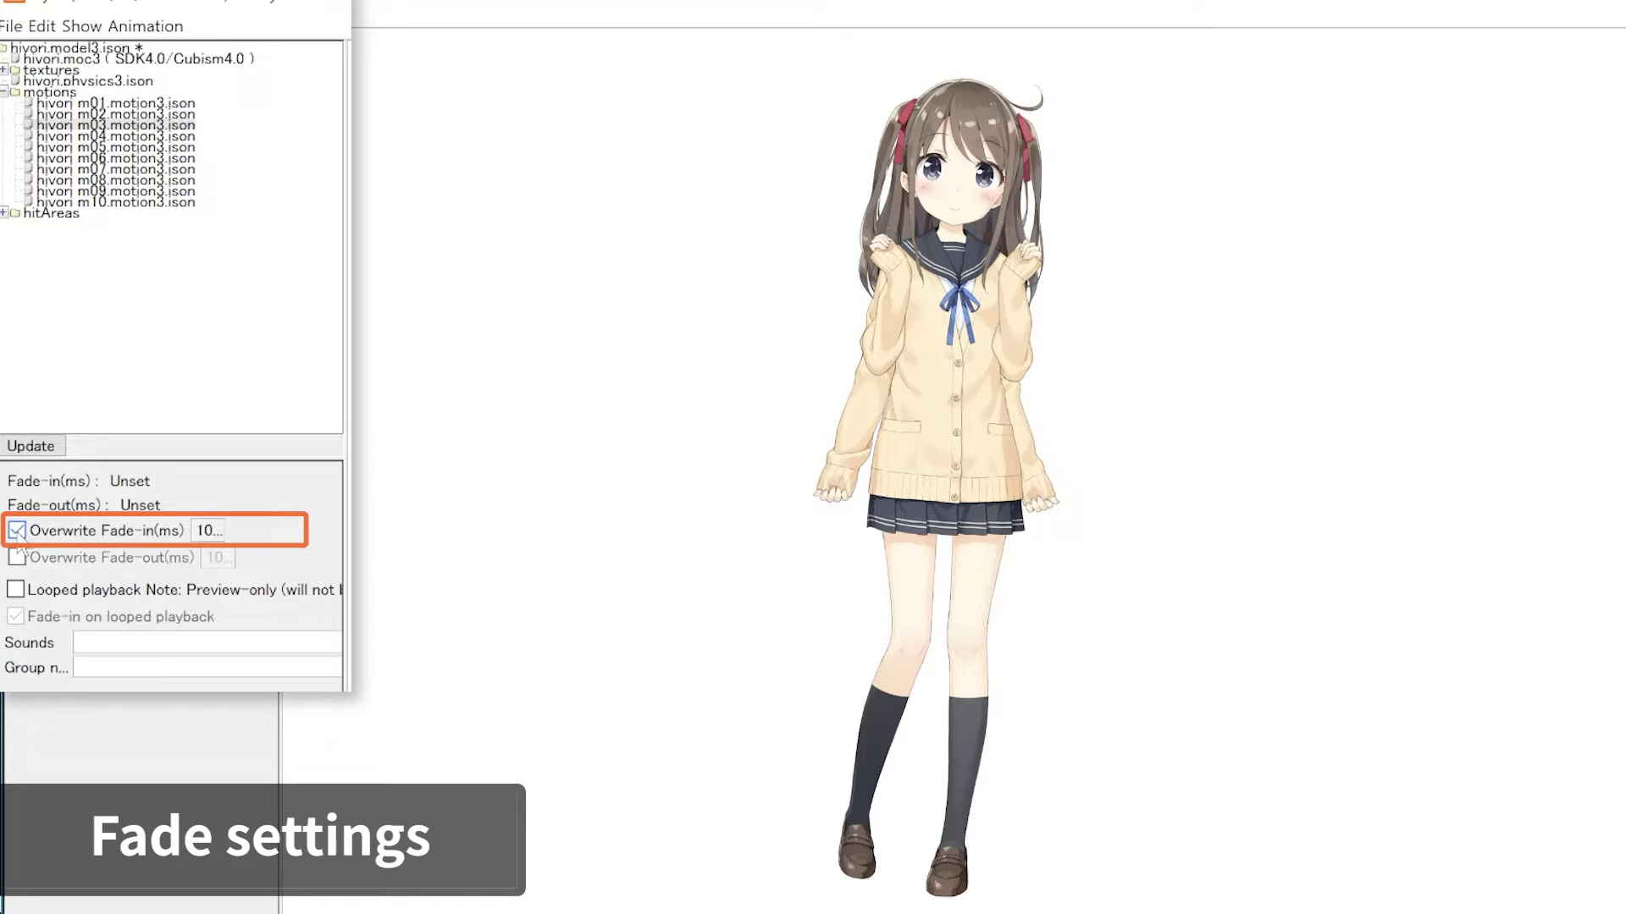
double_click(207, 530)
type("500")
left_click(108, 116)
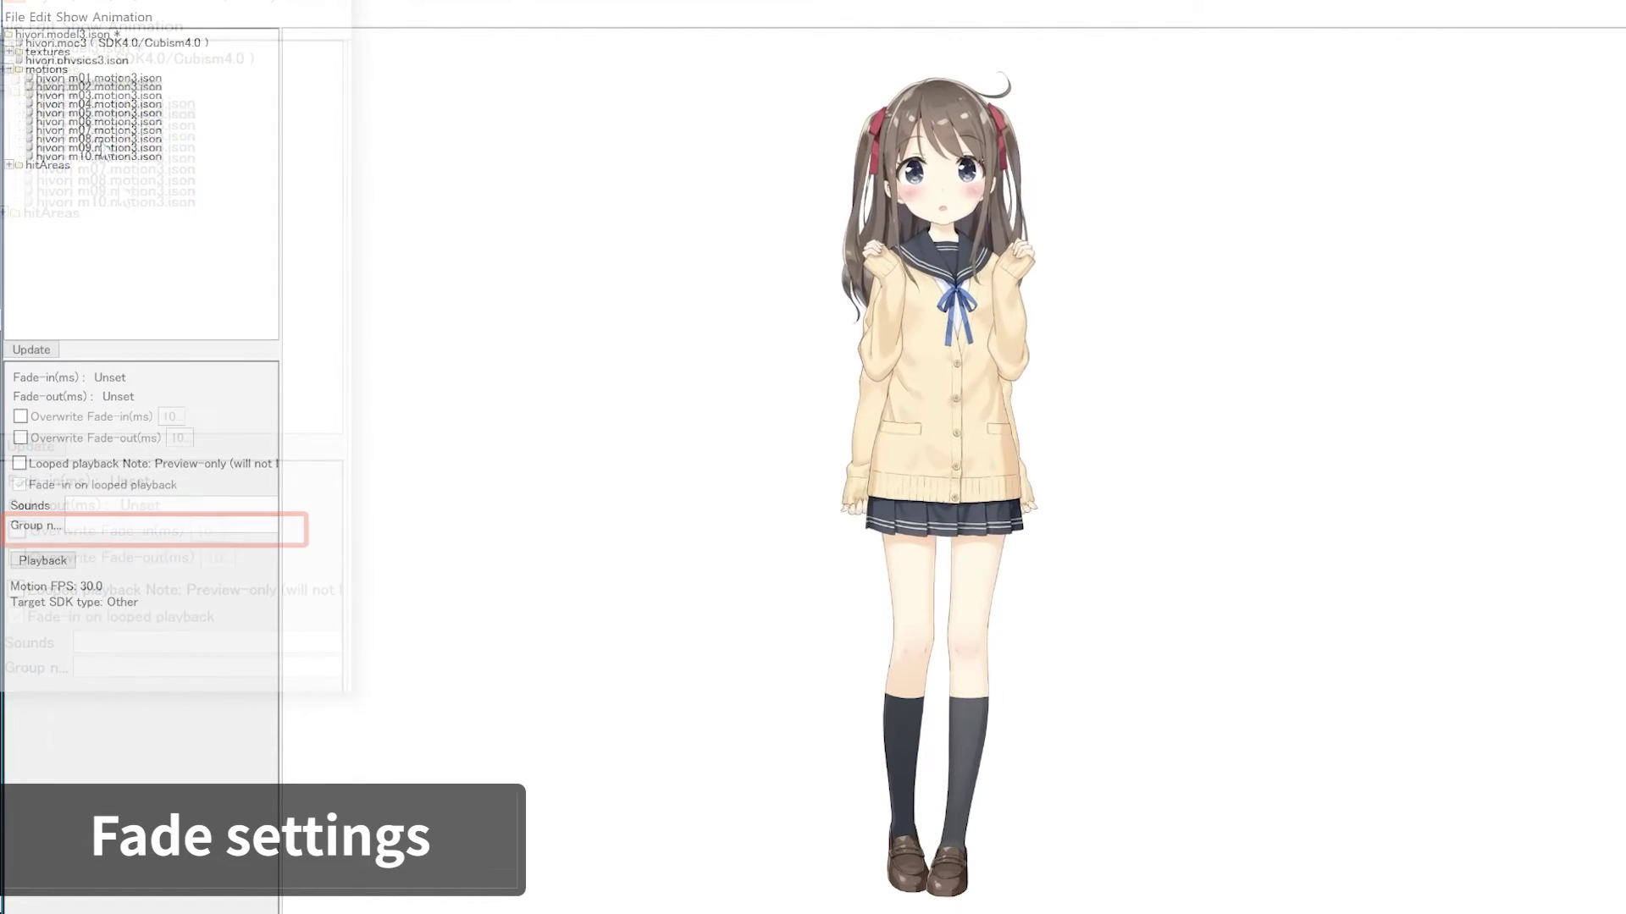
- Convert all overwritten fade times in the motions folder to 500 ms
right_click(59, 69)
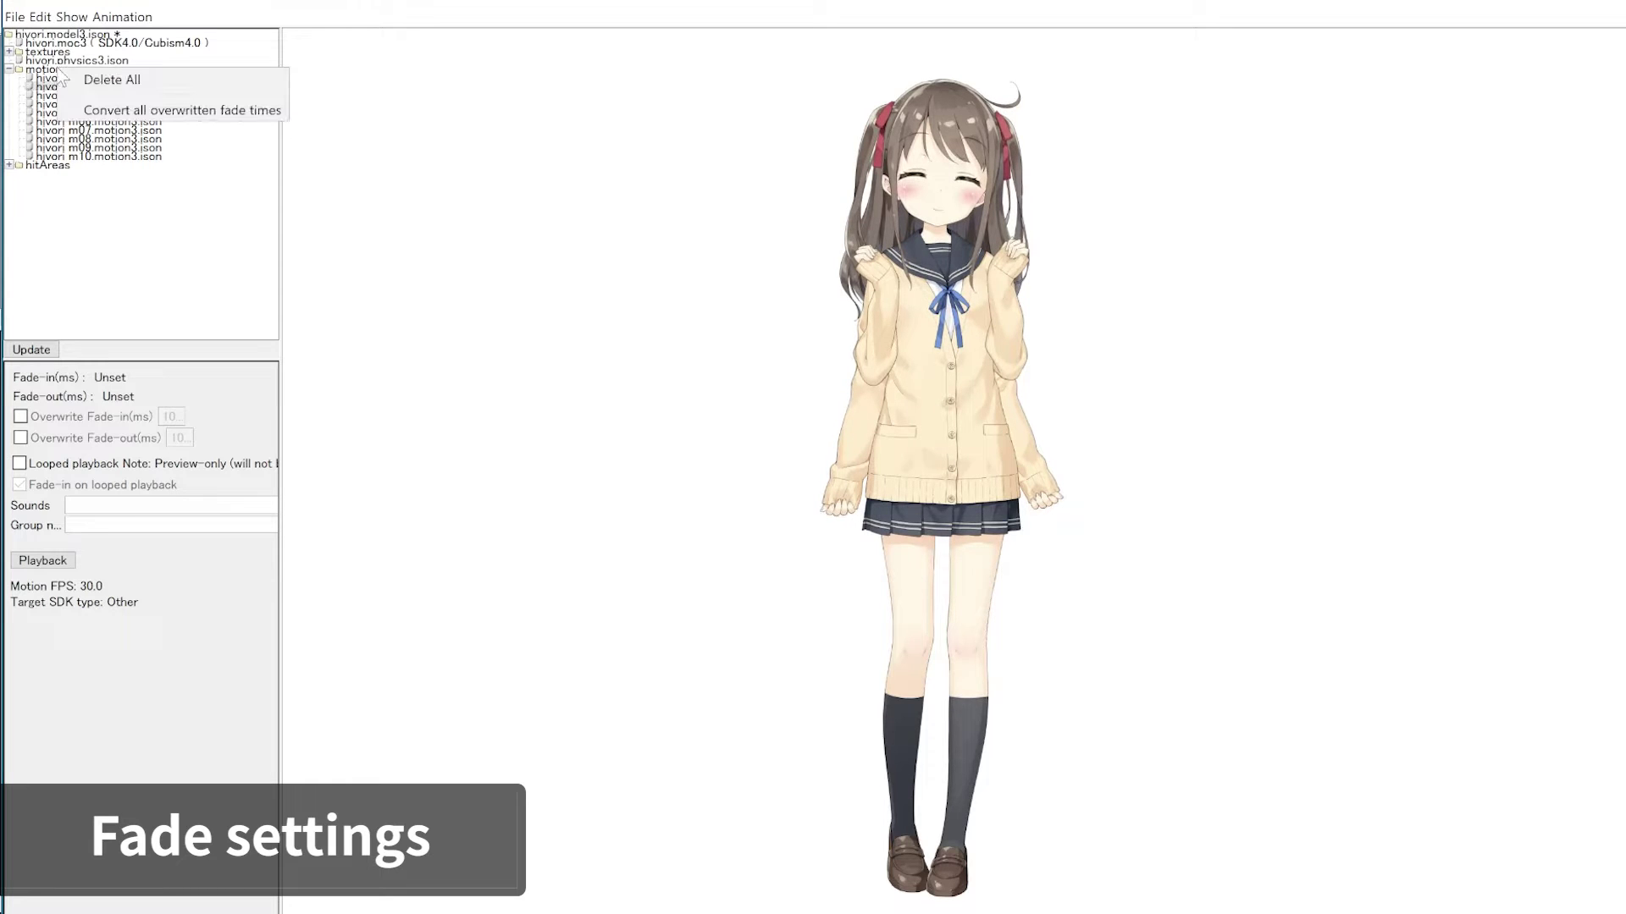
left_click(109, 113)
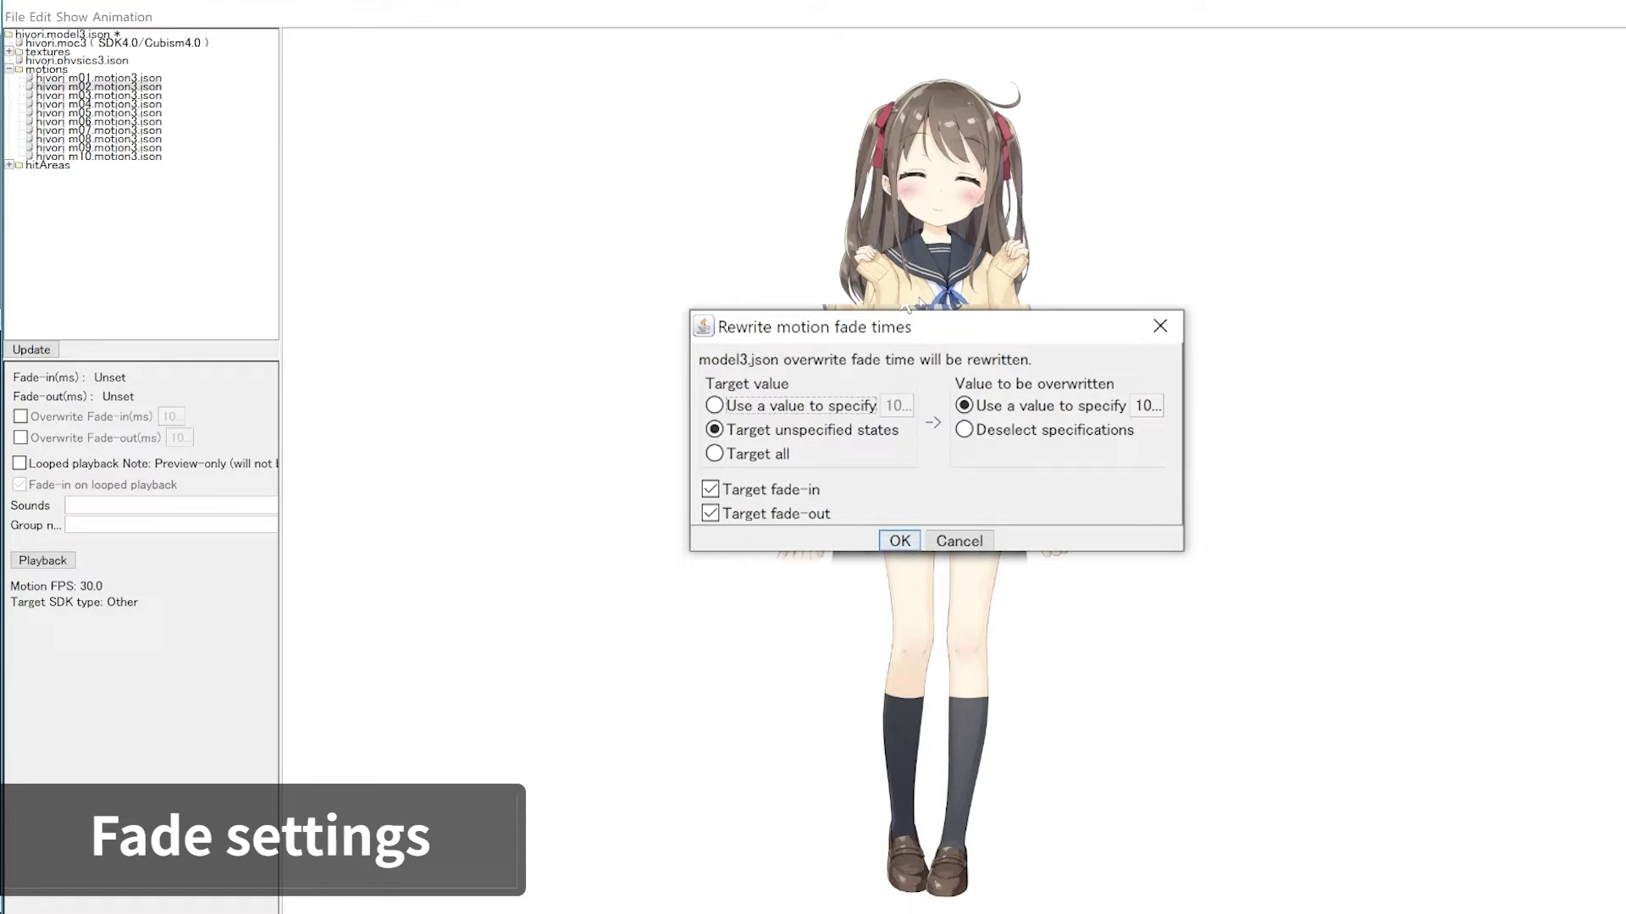
double_click(1147, 406)
type("500")
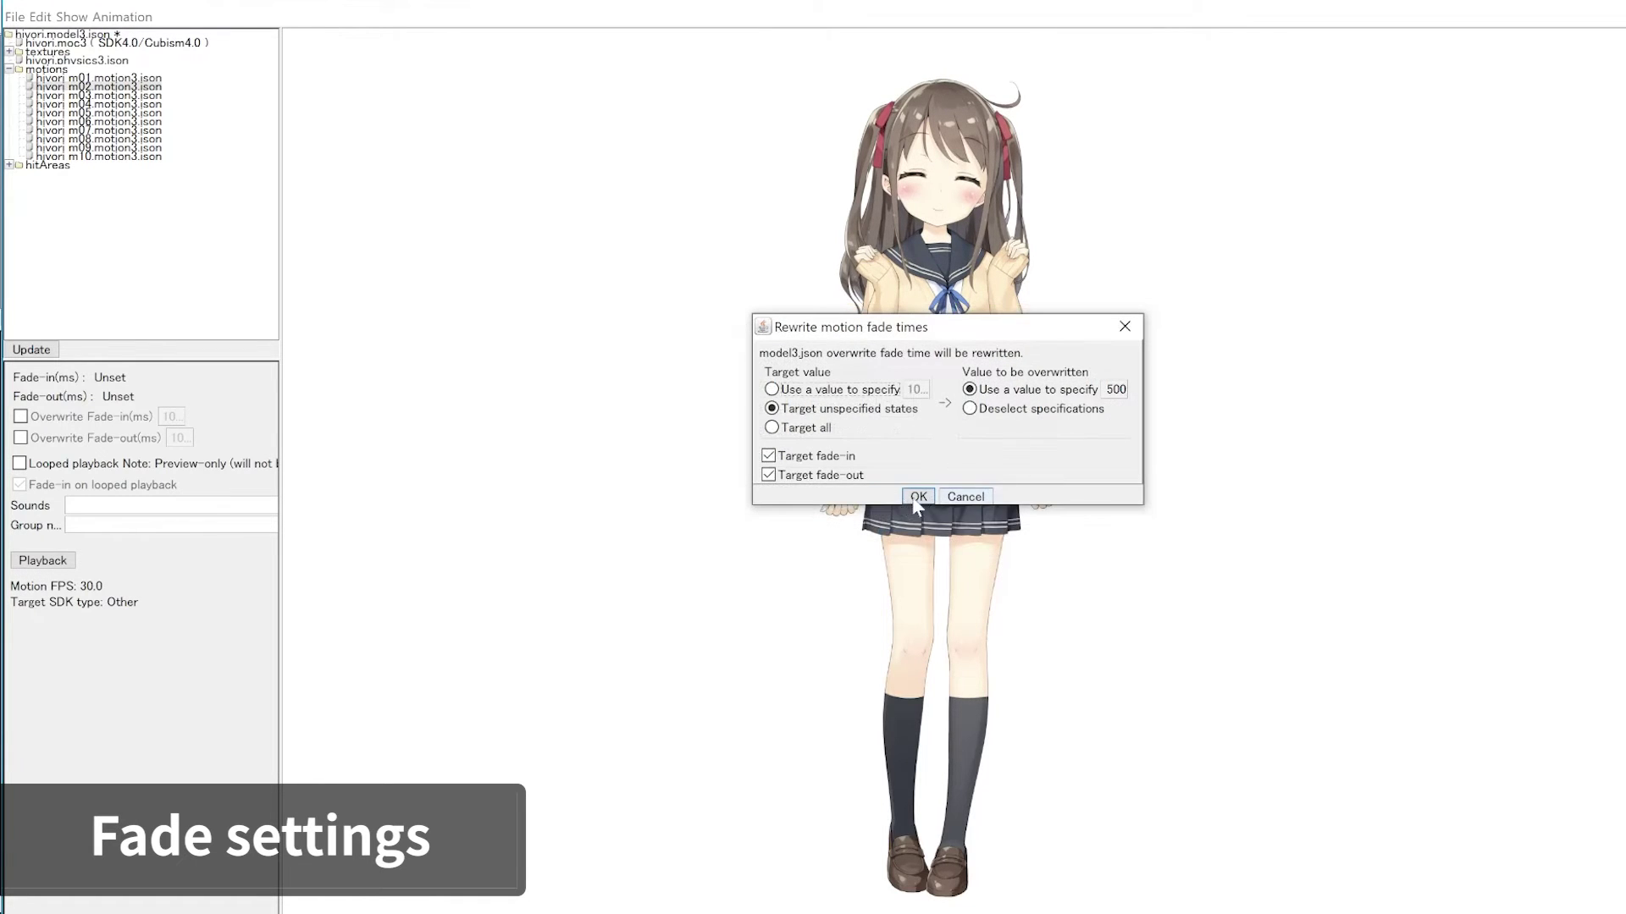
left_click(916, 498)
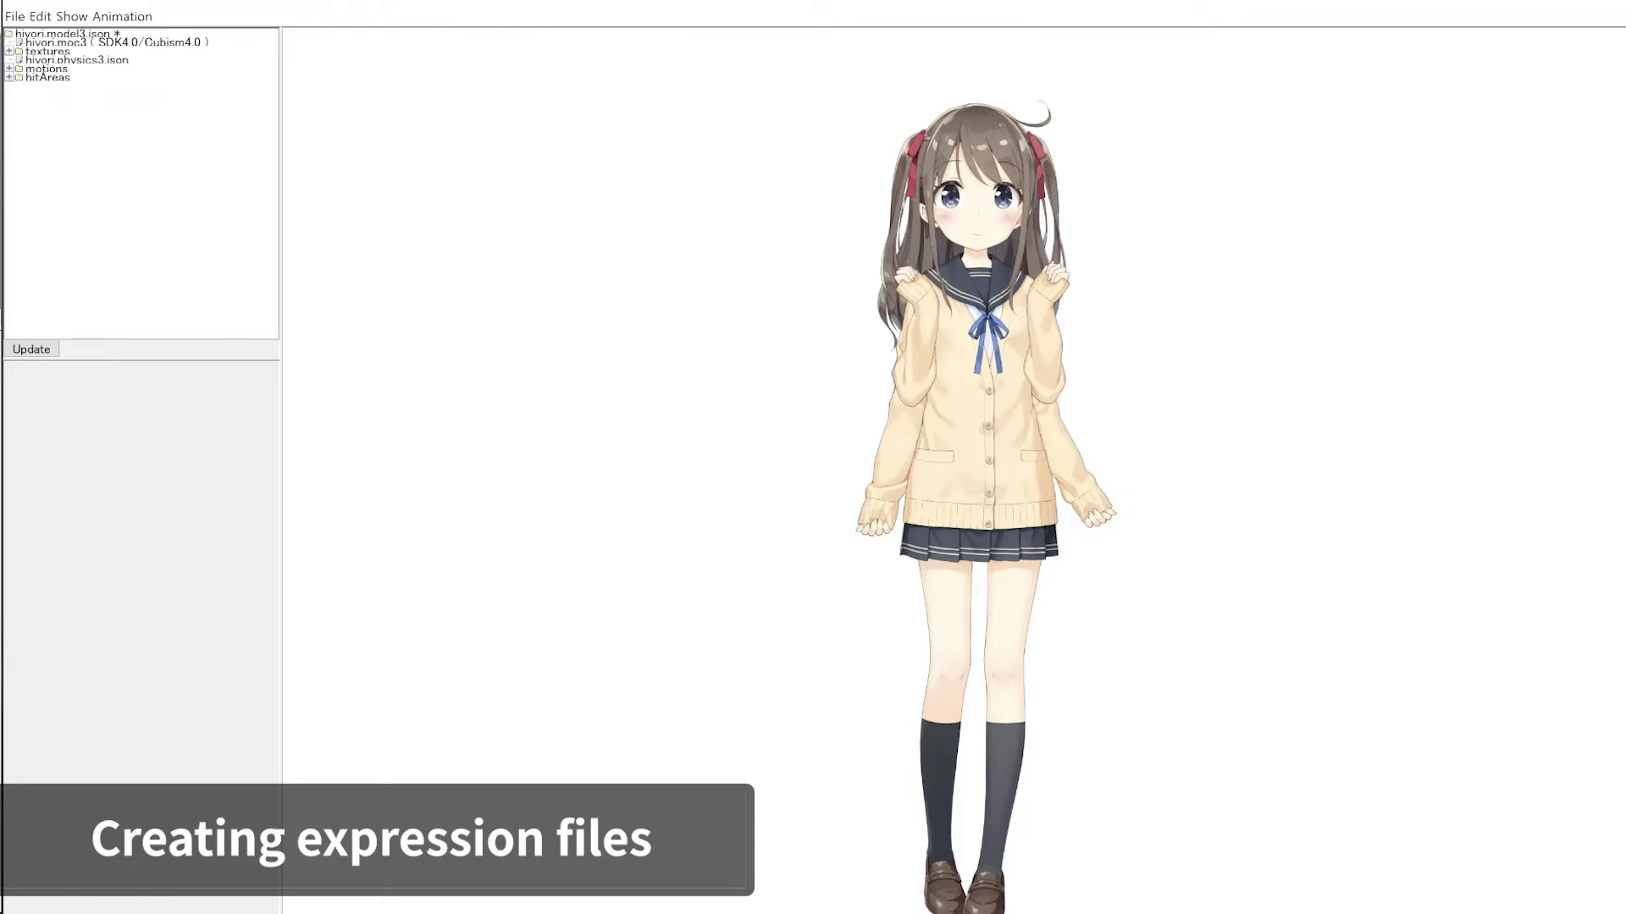
- Import the expression files hiyori-e00 through hiyori-e04 as Expression Motions
left_click(14, 16)
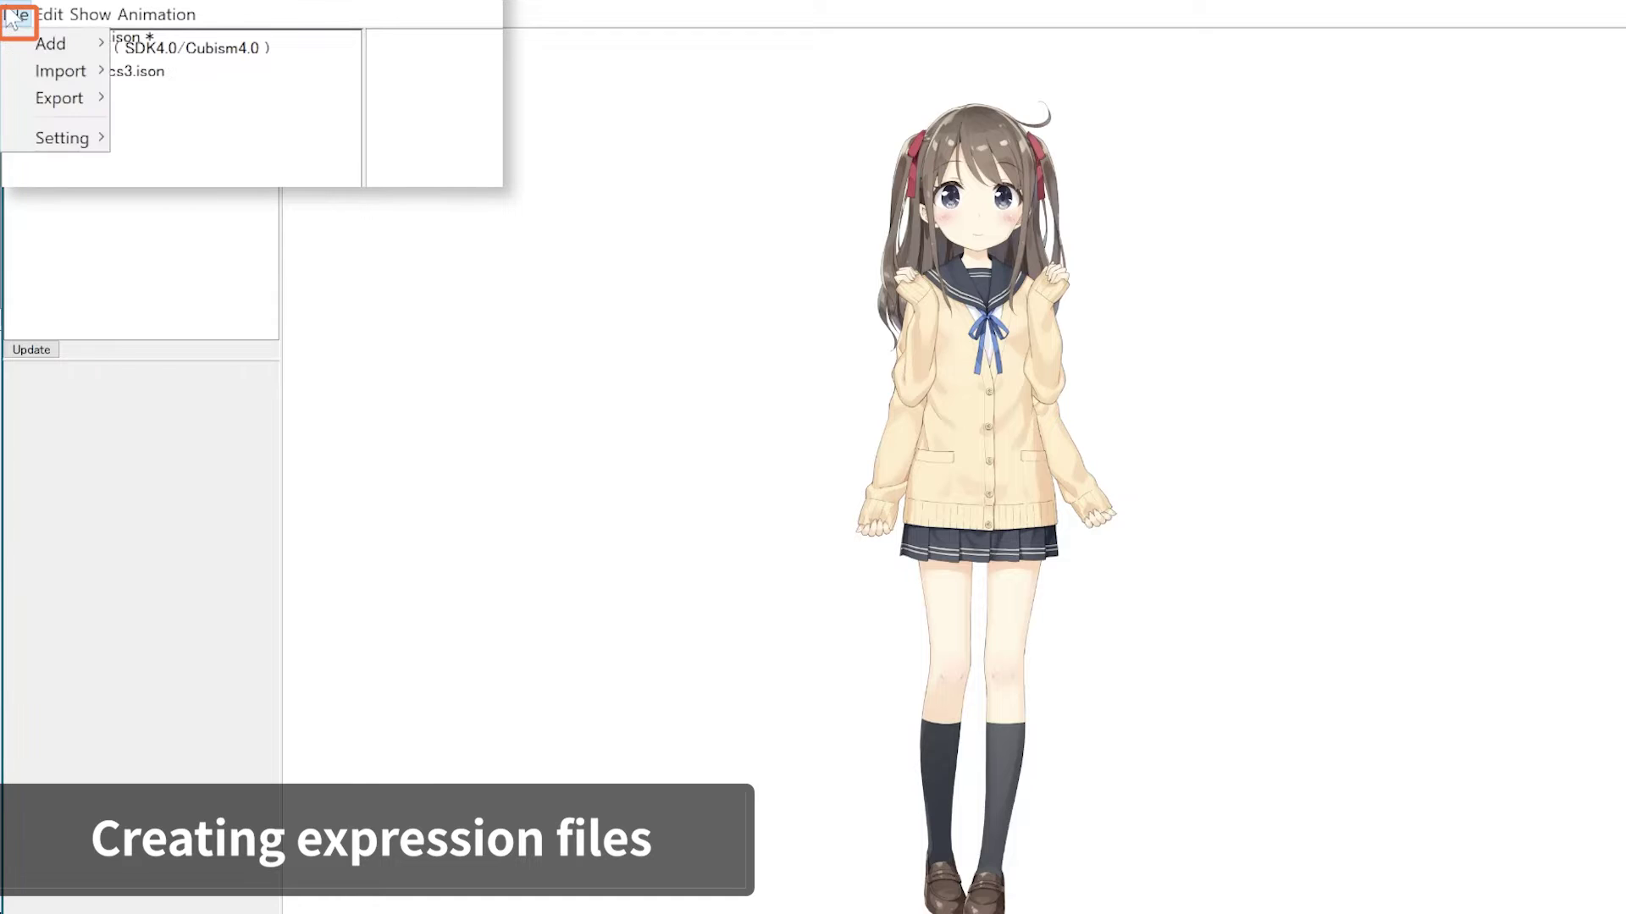
mouse_move(49, 74)
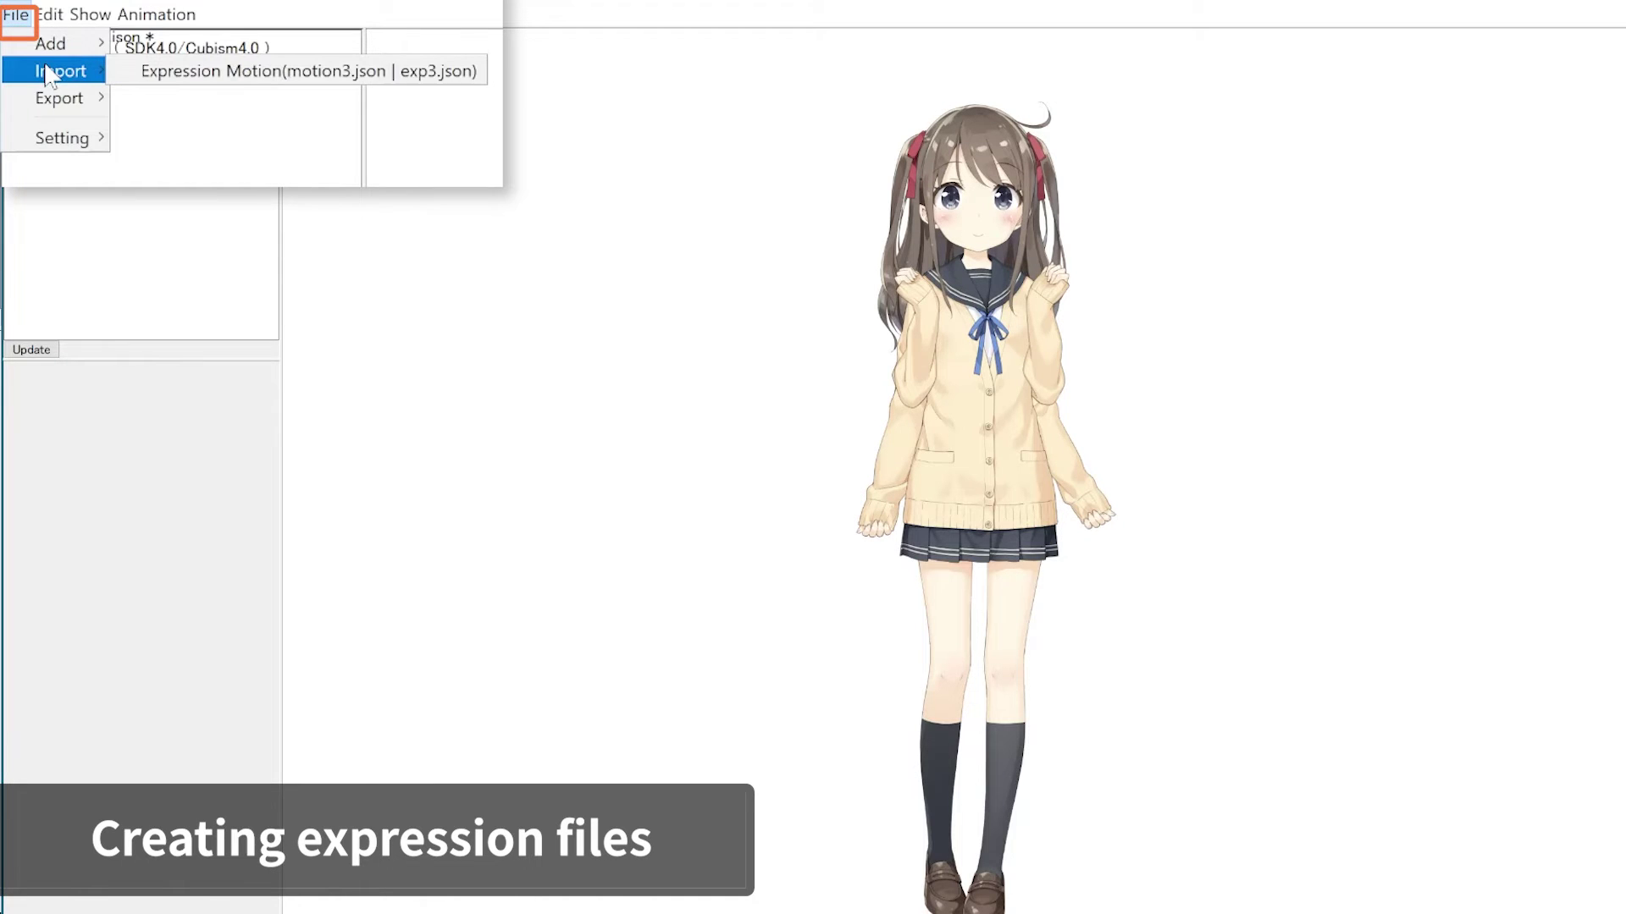
left_click(142, 73)
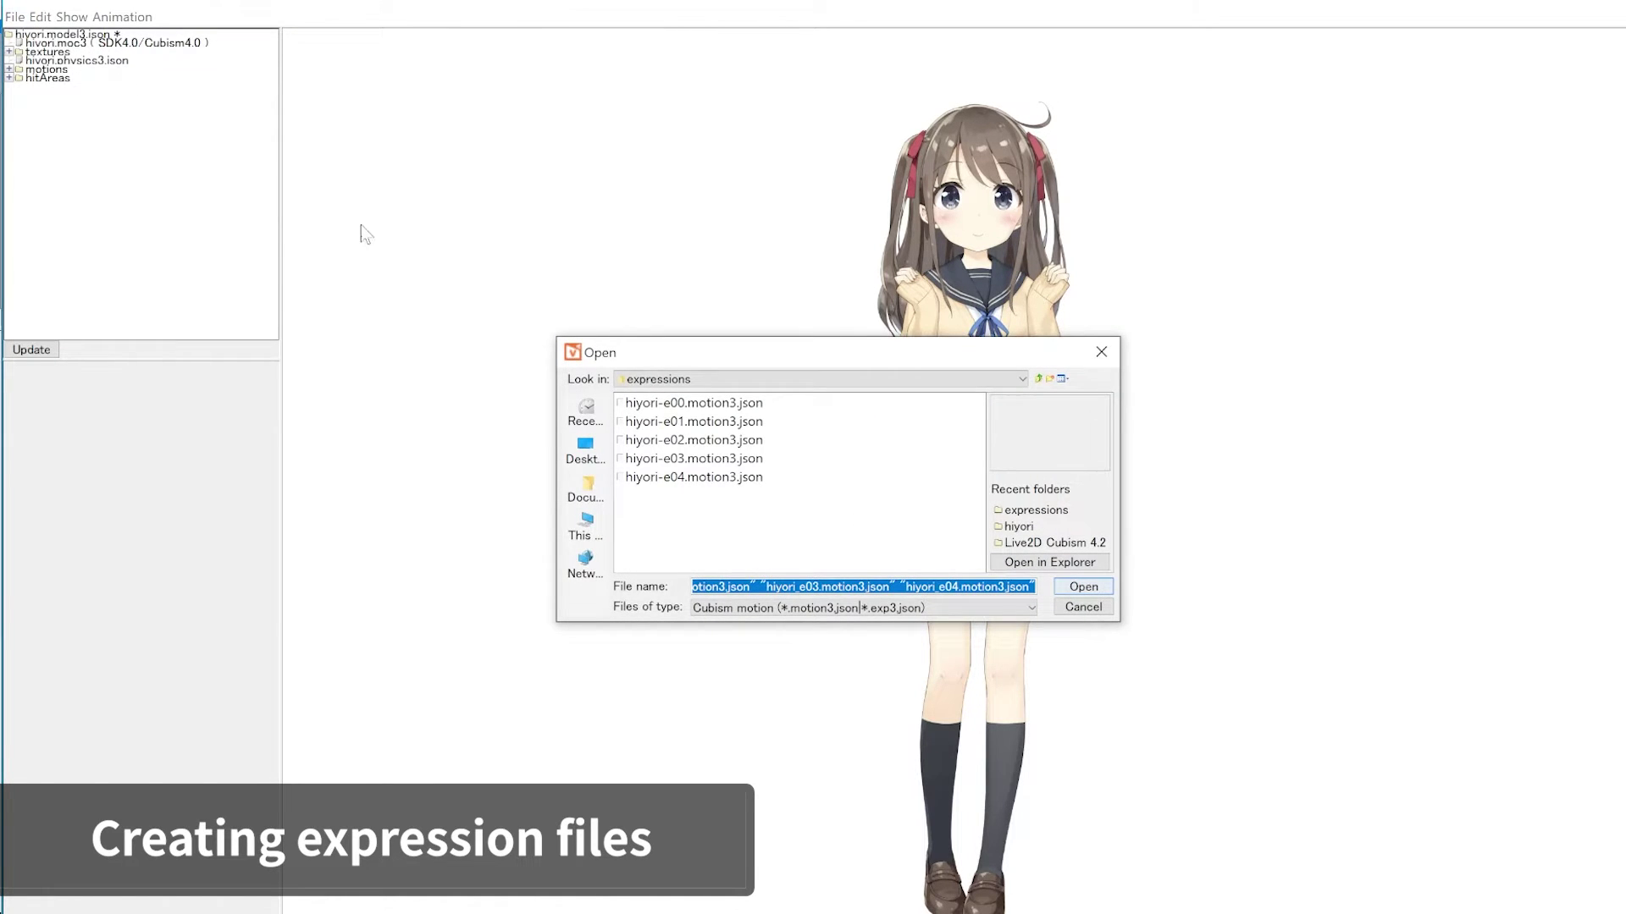
left_click(658, 404)
left_click(695, 478, "shift")
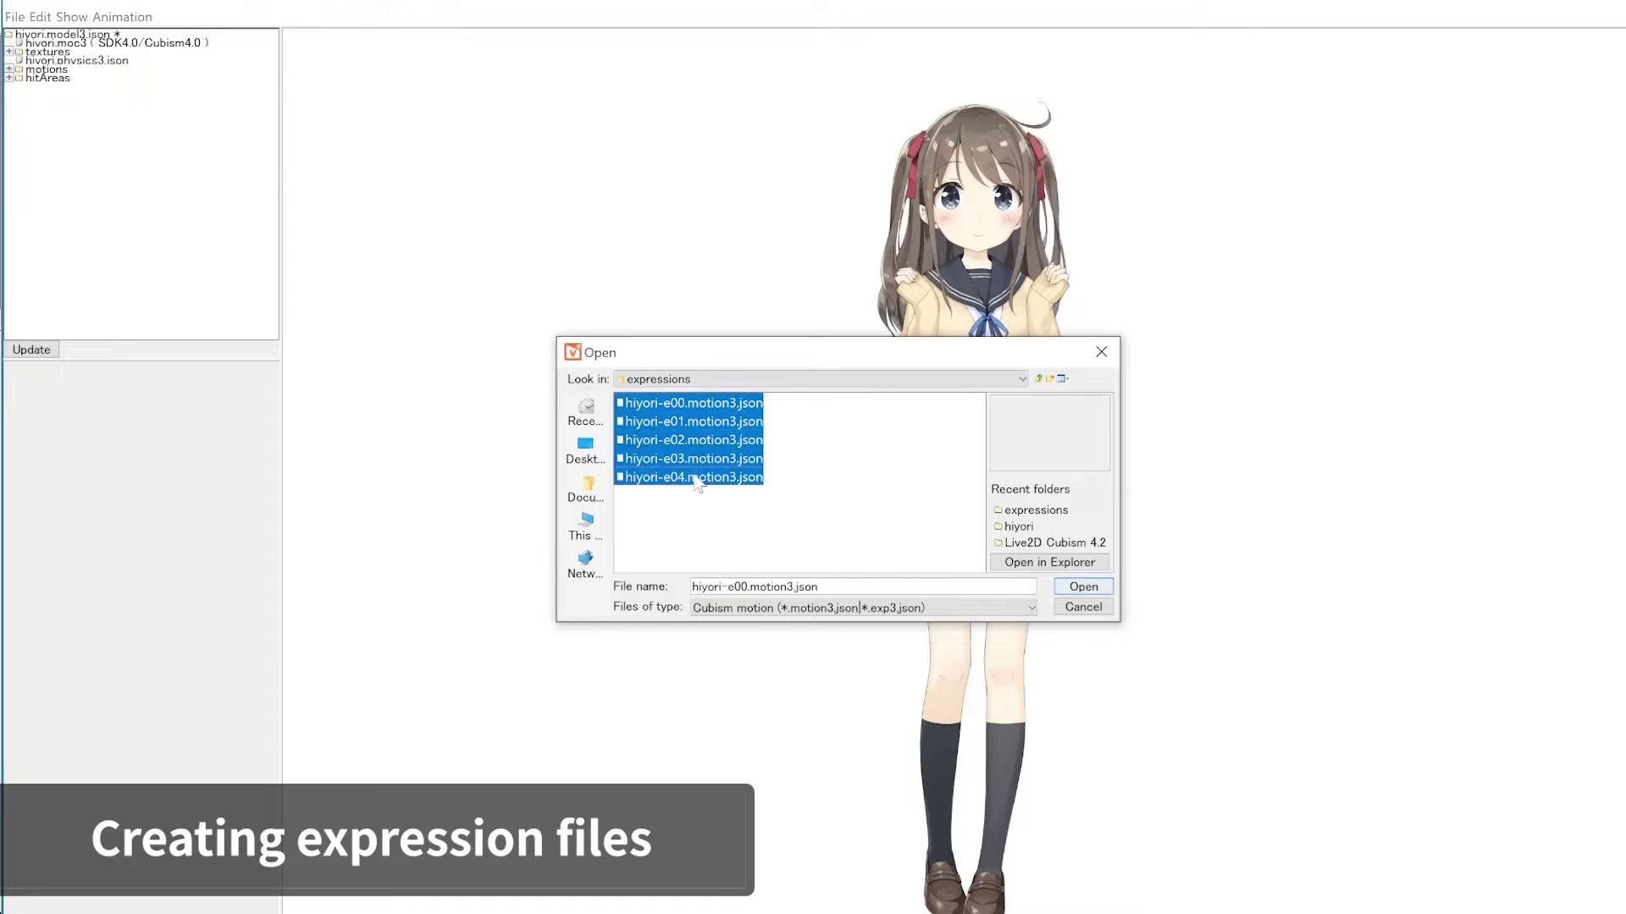
left_click(1085, 587)
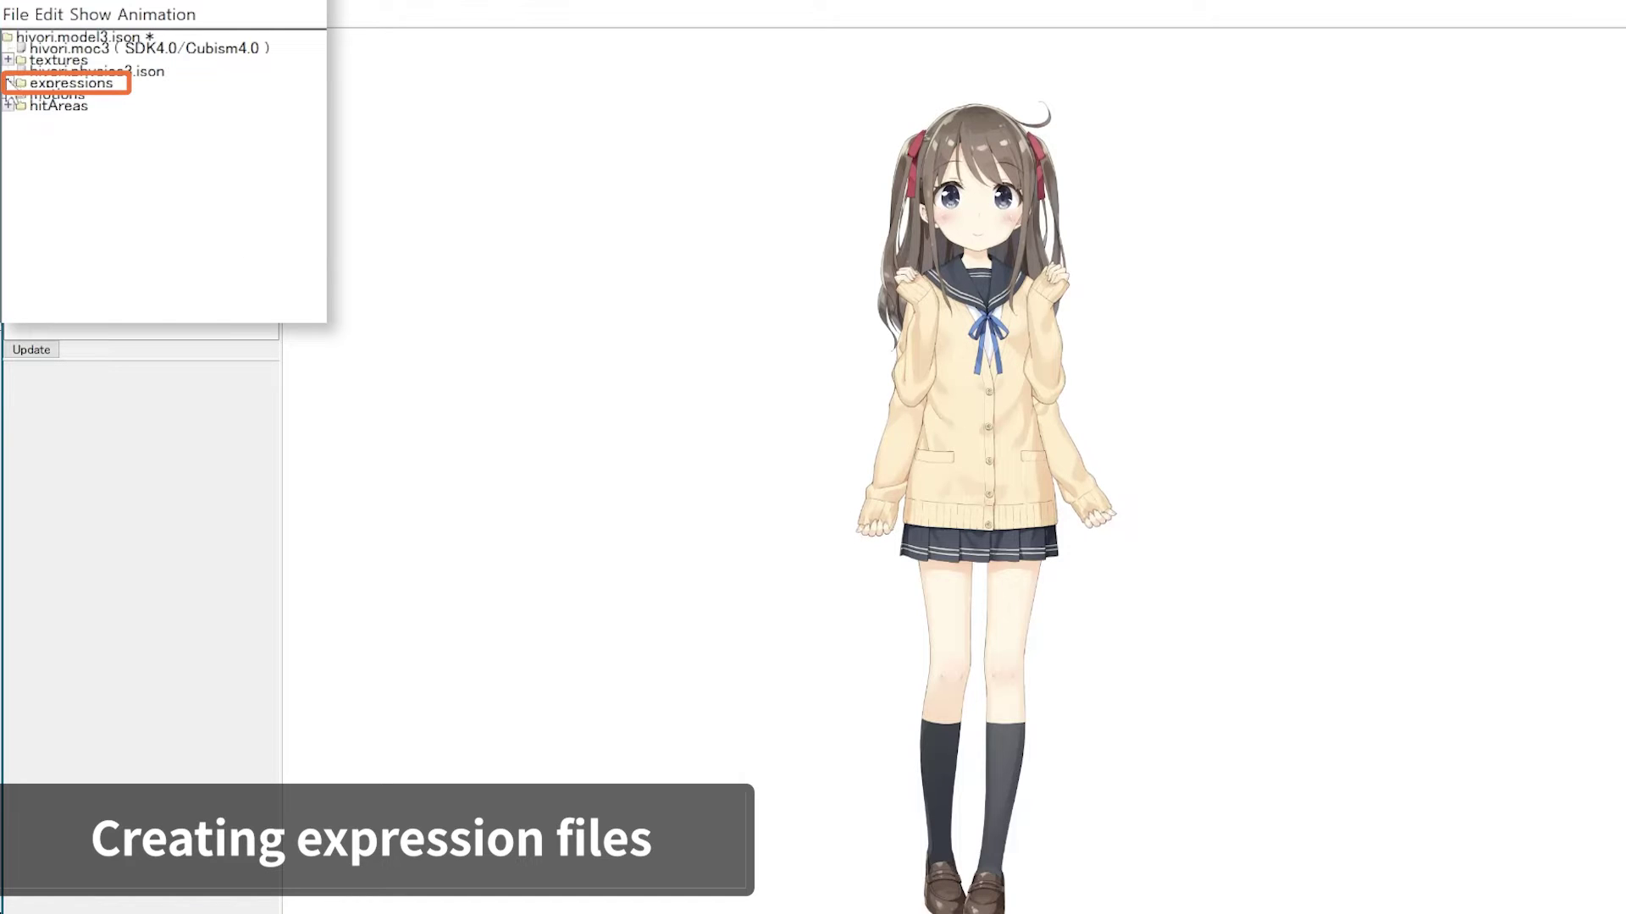
- Expand the expressions folder and preview hiyori-e01 through hiyori-e04 in turn
left_click(9, 83)
left_click(78, 106)
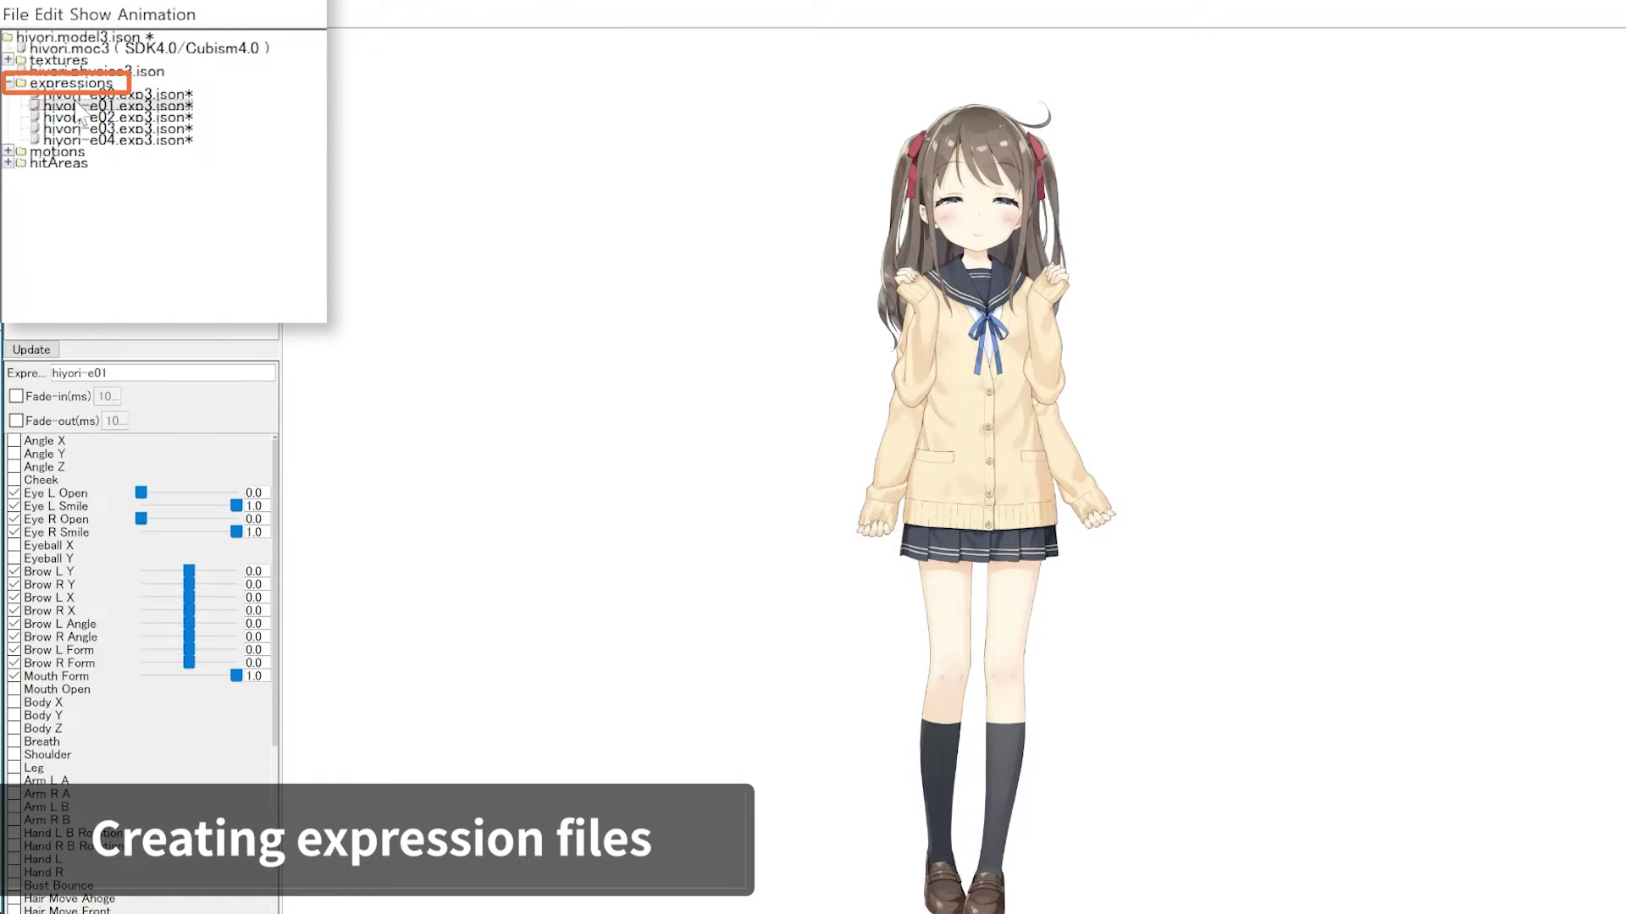
left_click(81, 117)
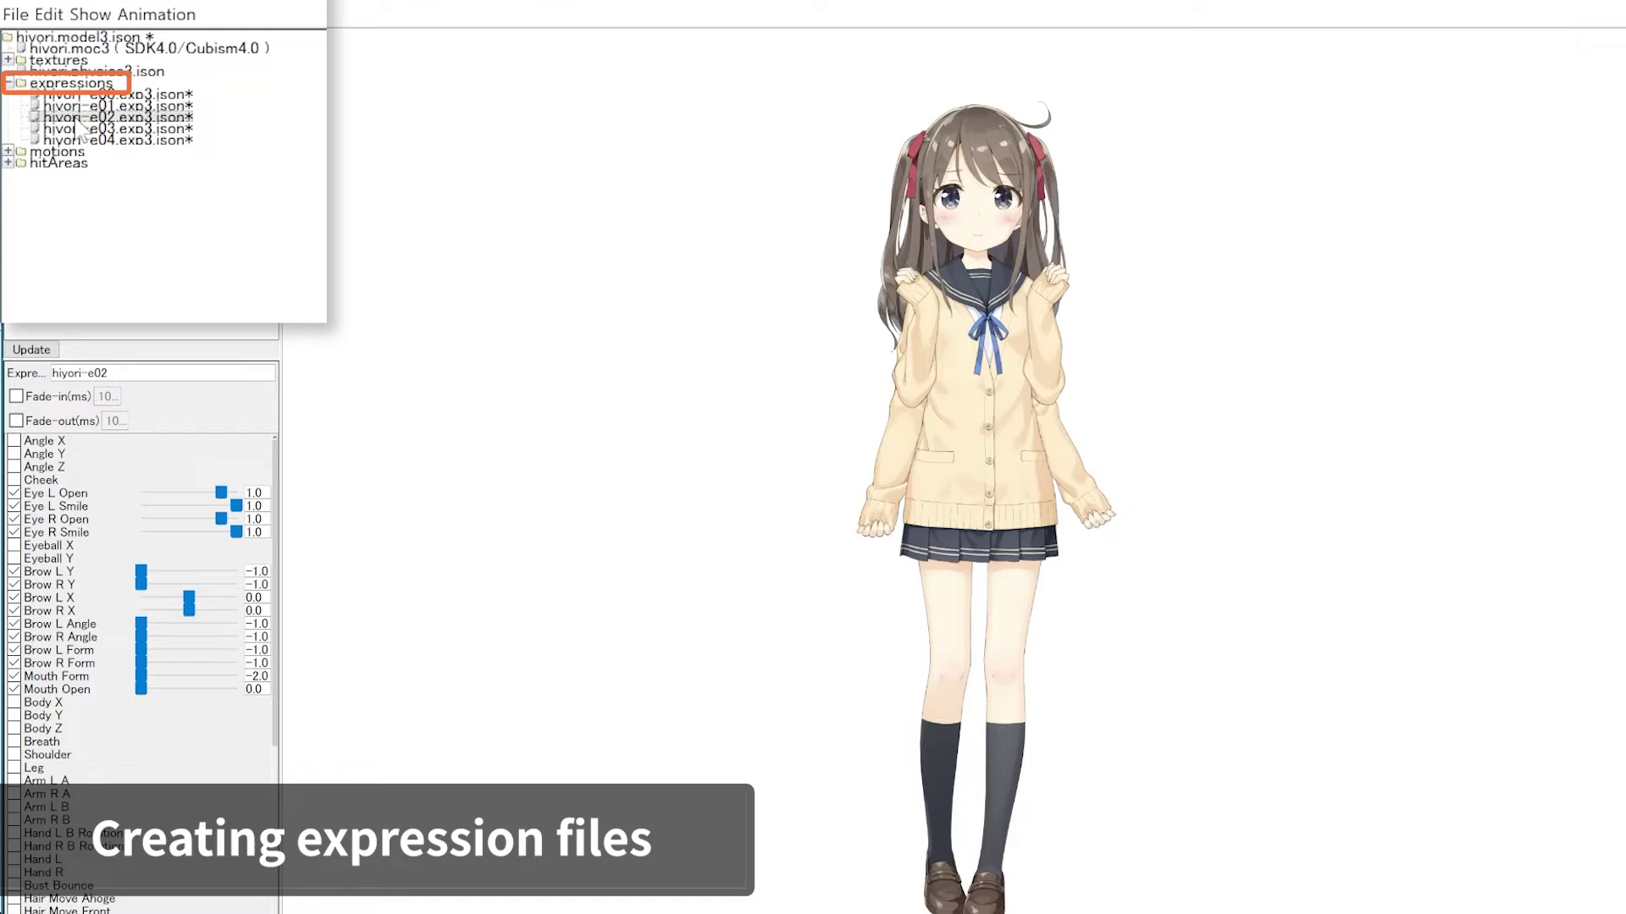
left_click(80, 130)
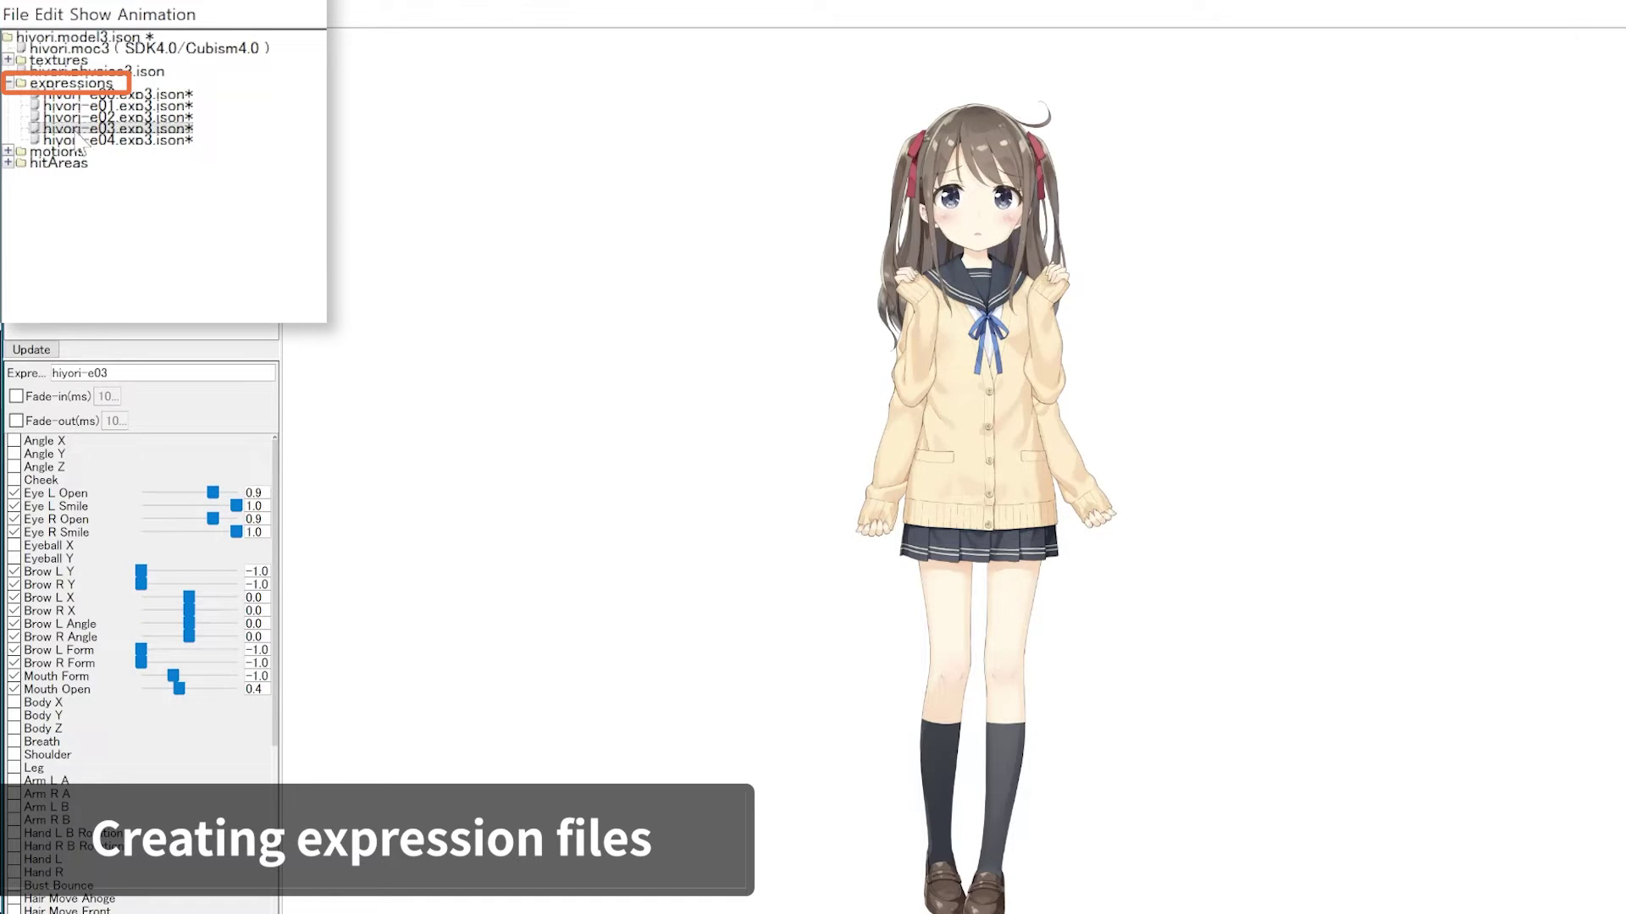
left_click(81, 140)
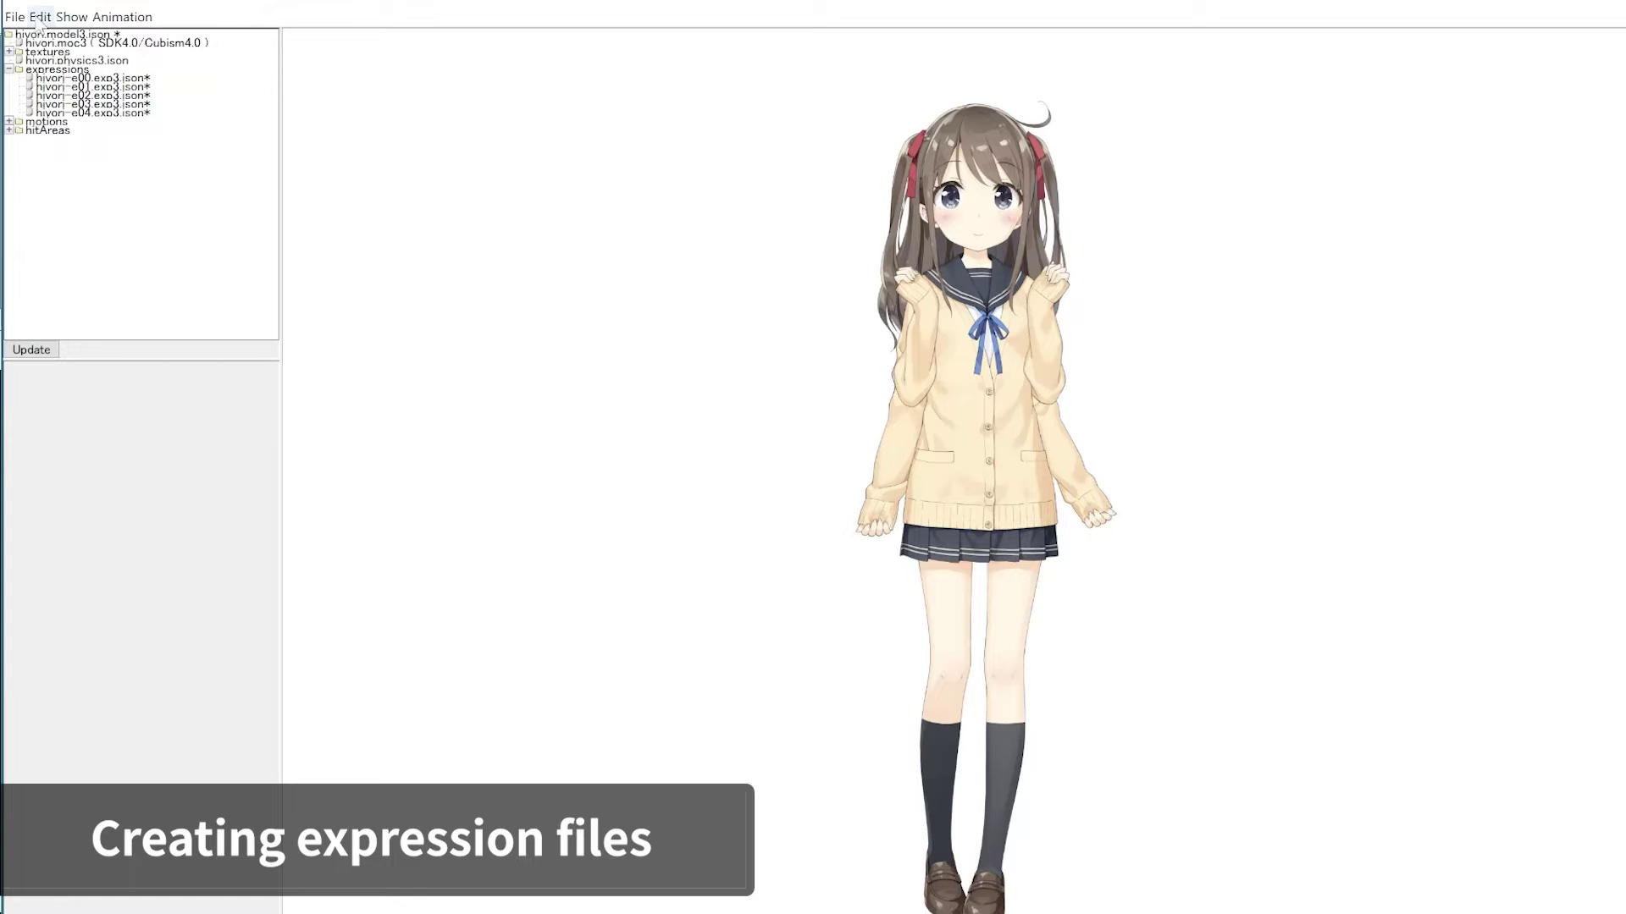
left_click(15, 18)
- Add a new blank expression and name it 'eye closed'
mouse_move(32, 49)
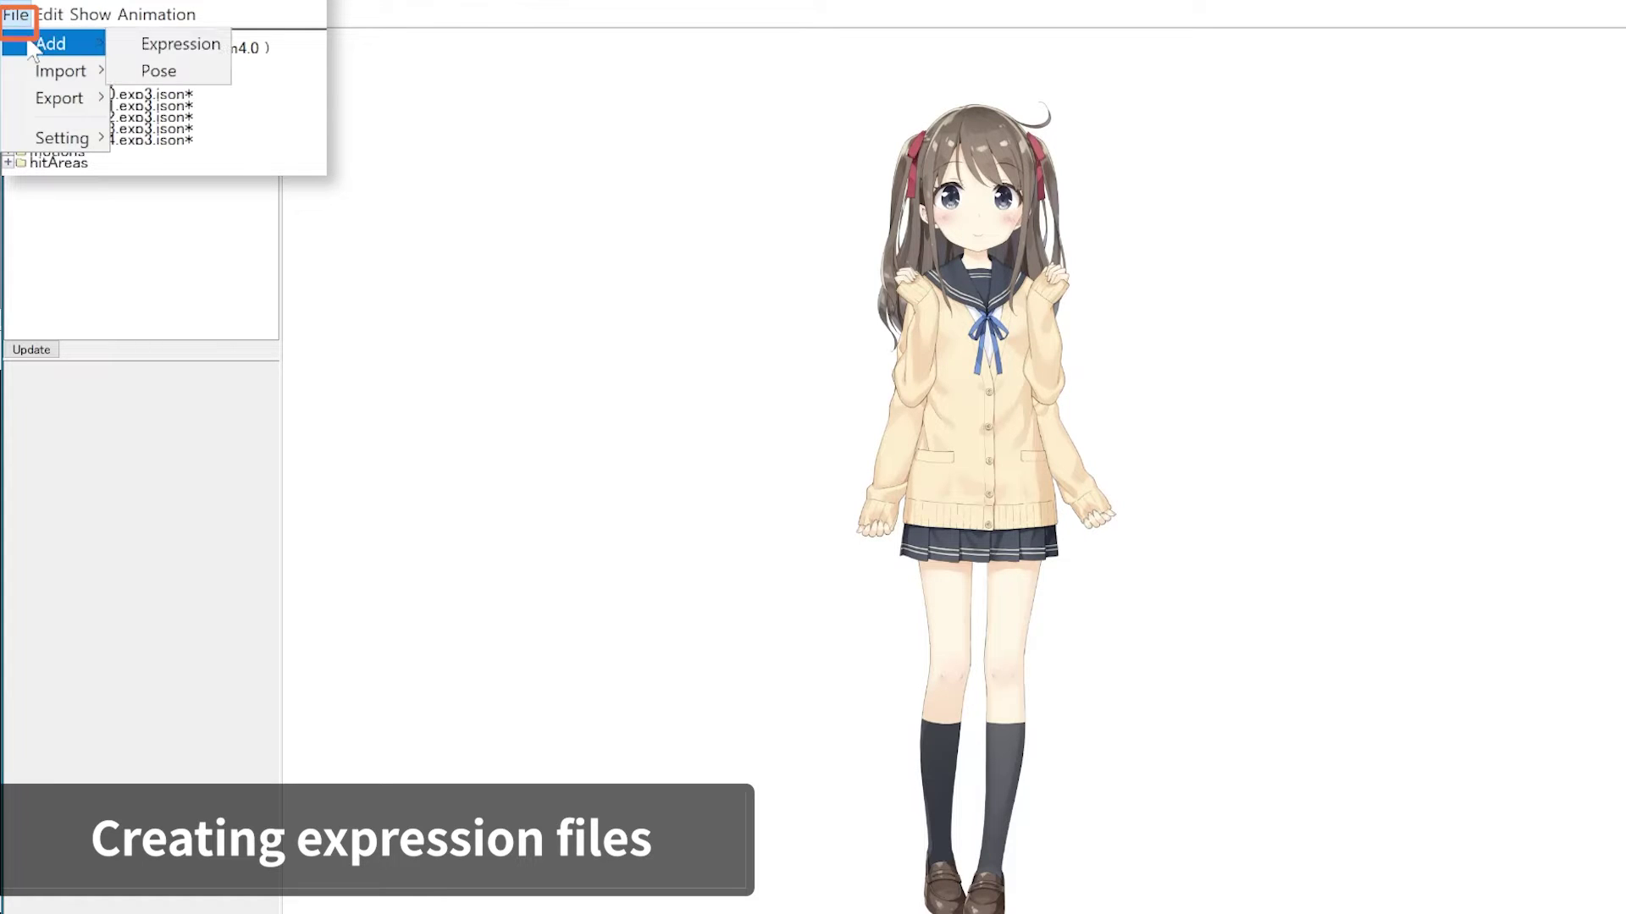
left_click(155, 44)
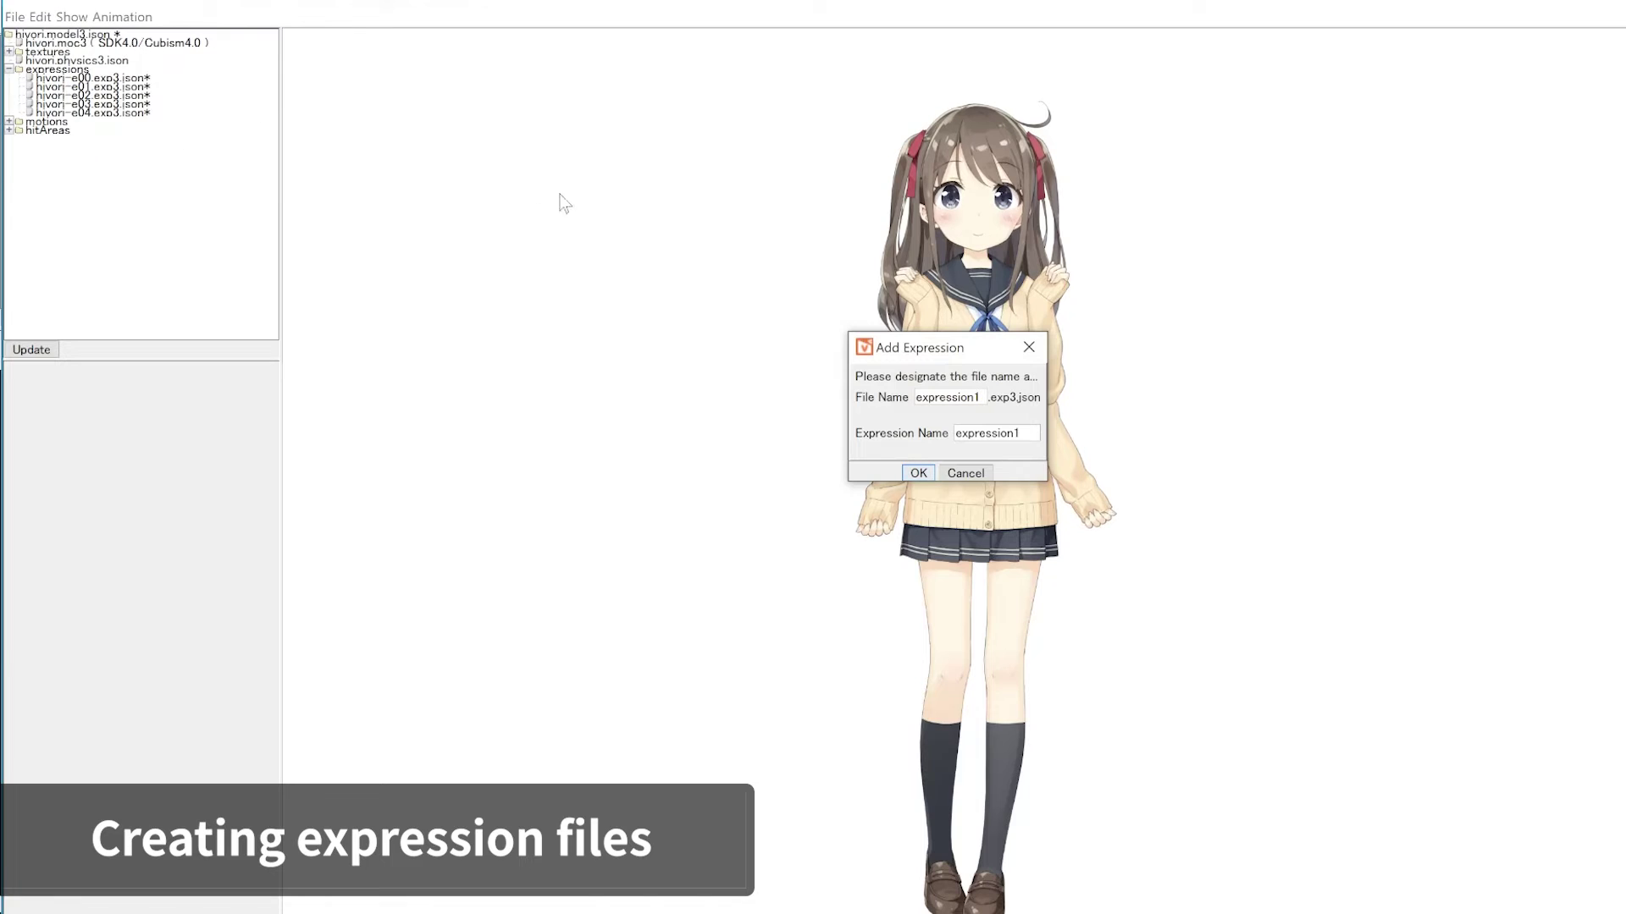
left_click_drag(1030, 437, 937, 436)
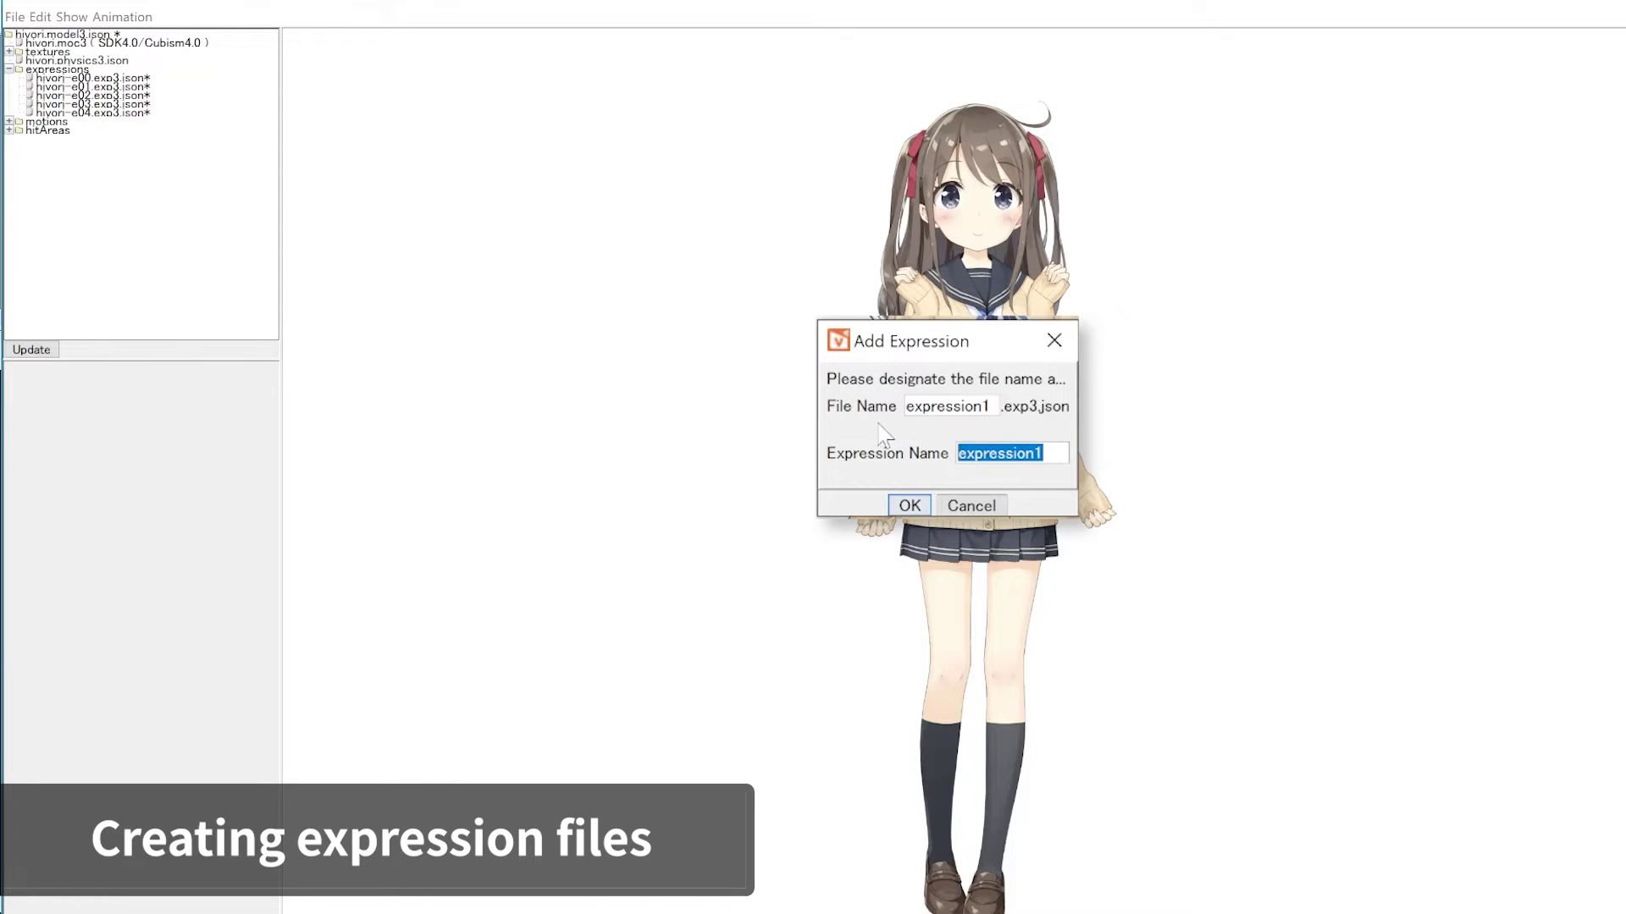
key("BackSpace")
type("eye")
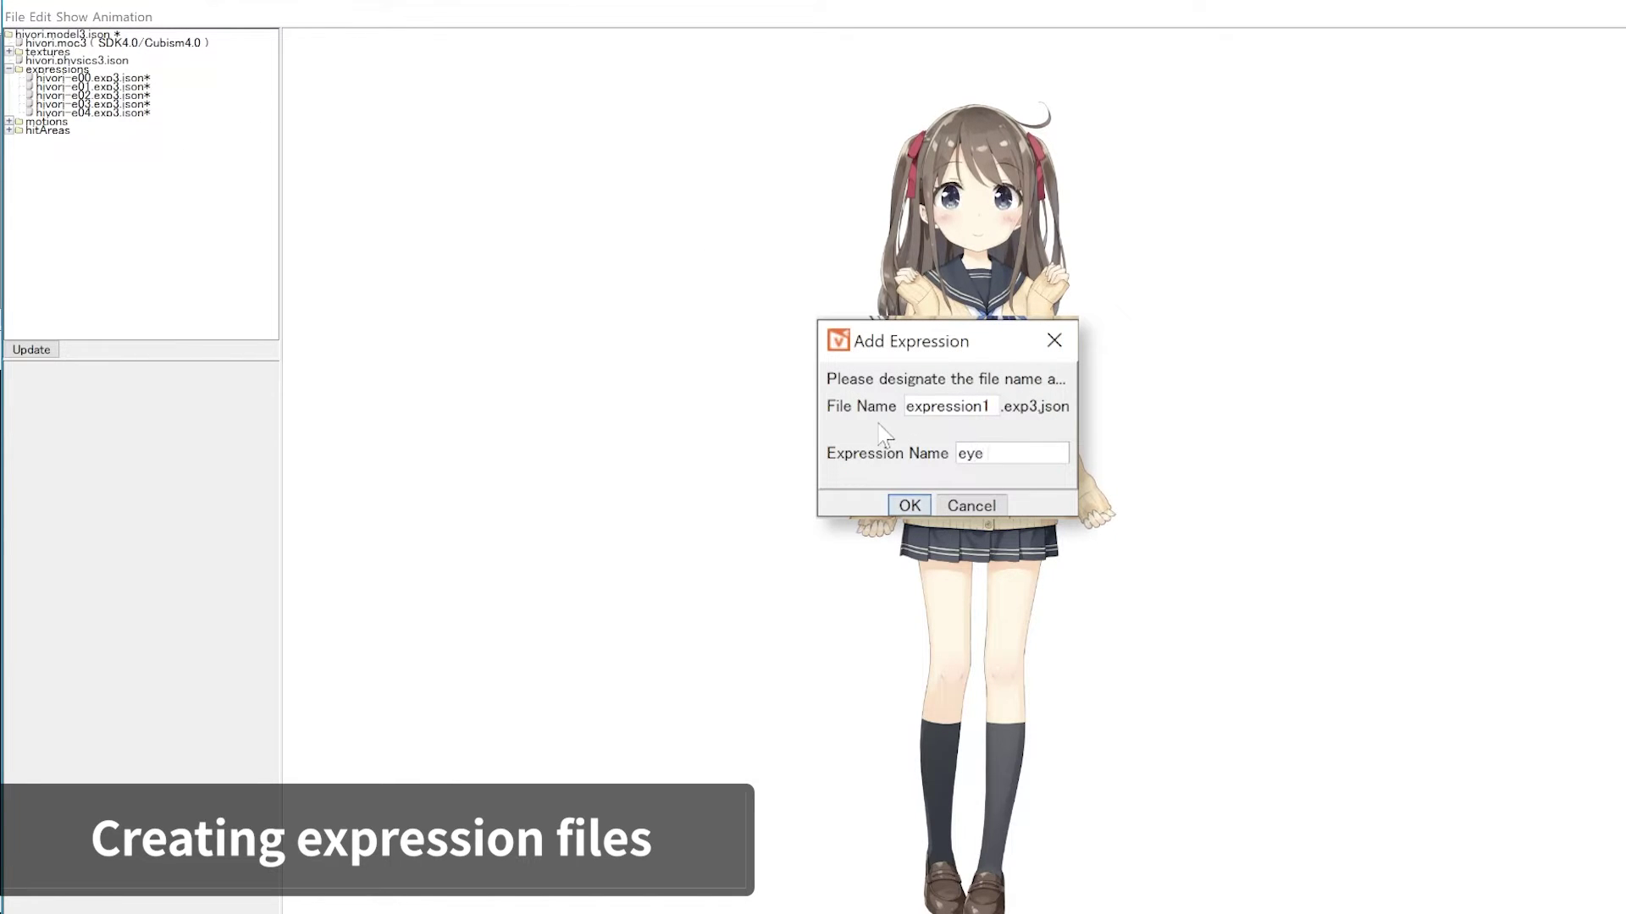
type(" closed")
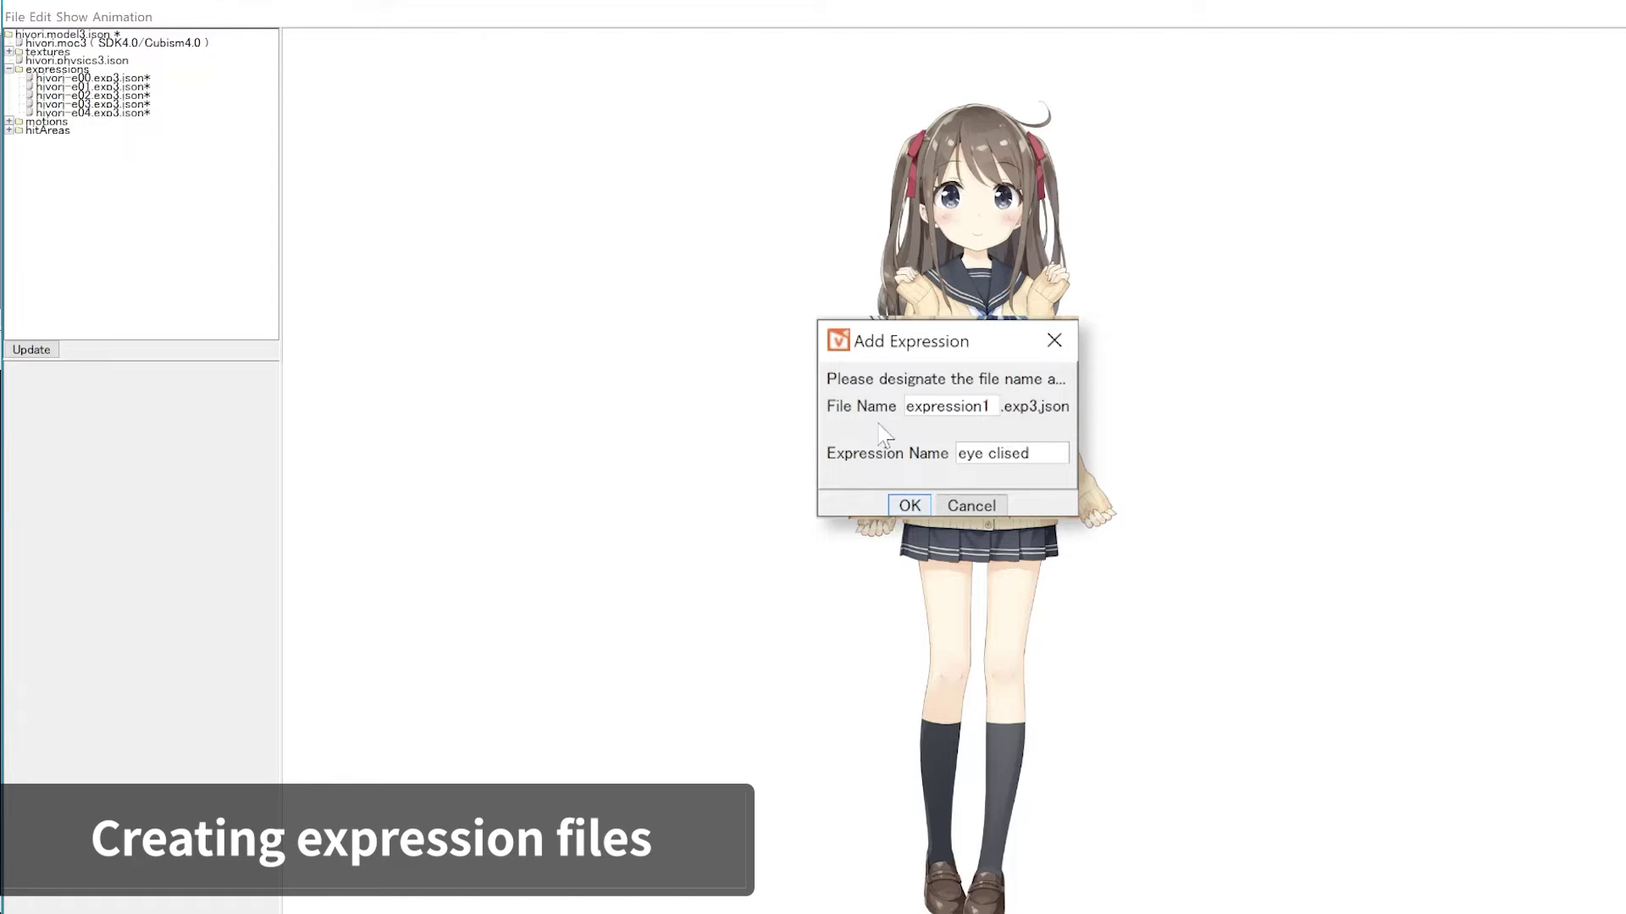
key("Return")
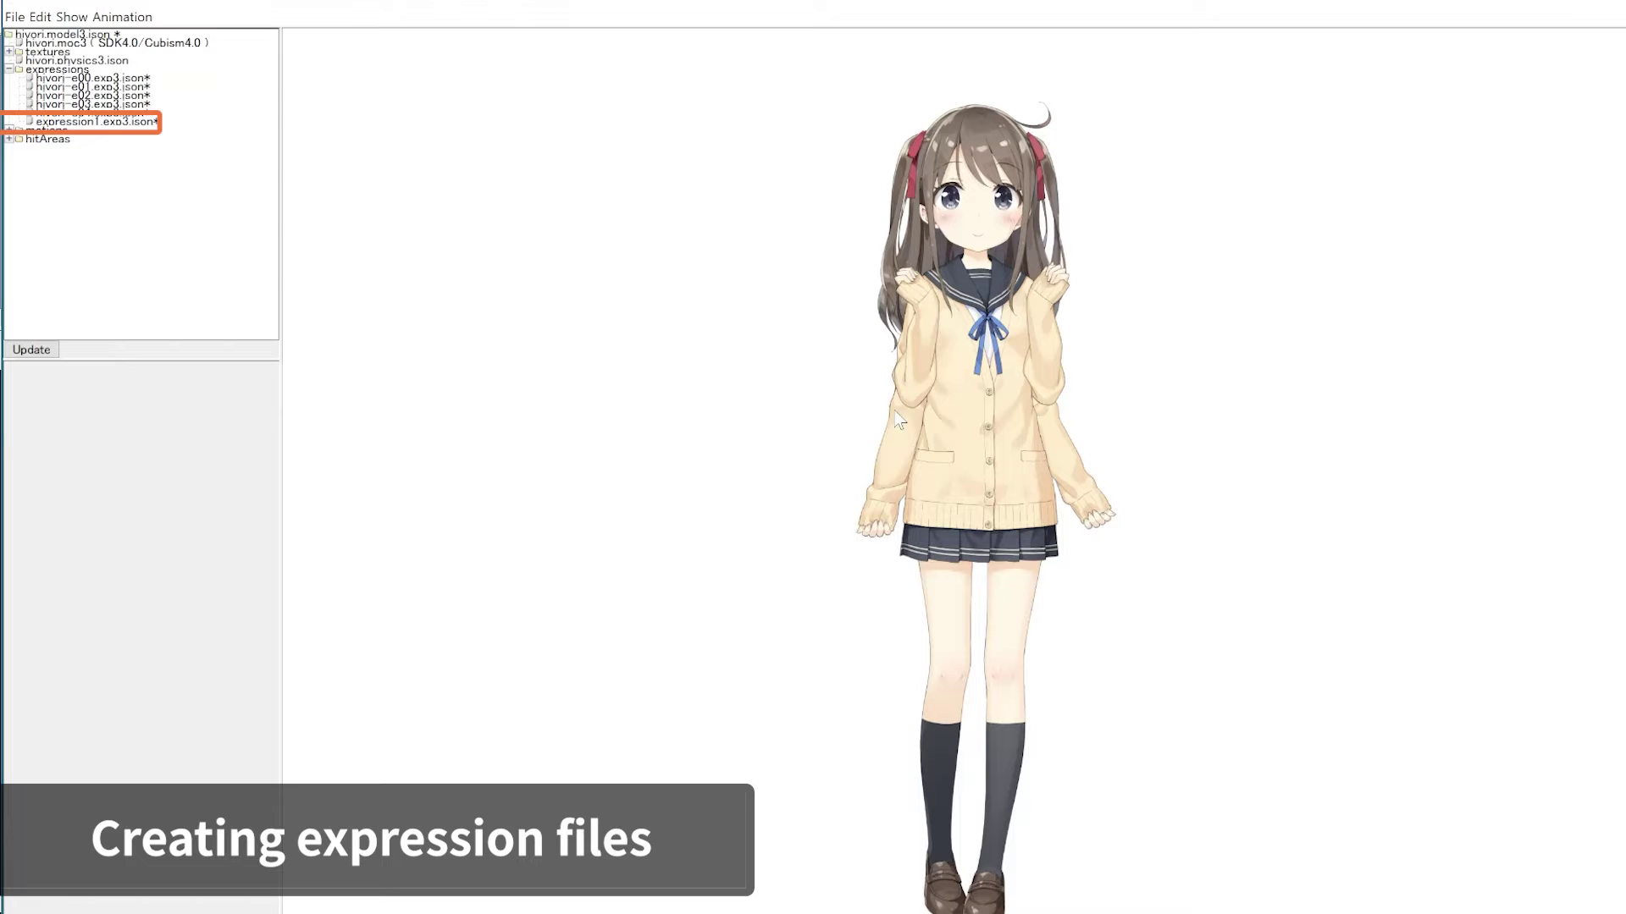
- In the new expression, include Eye L Open and Eye R Open and set both to 0.0
left_click(118, 124)
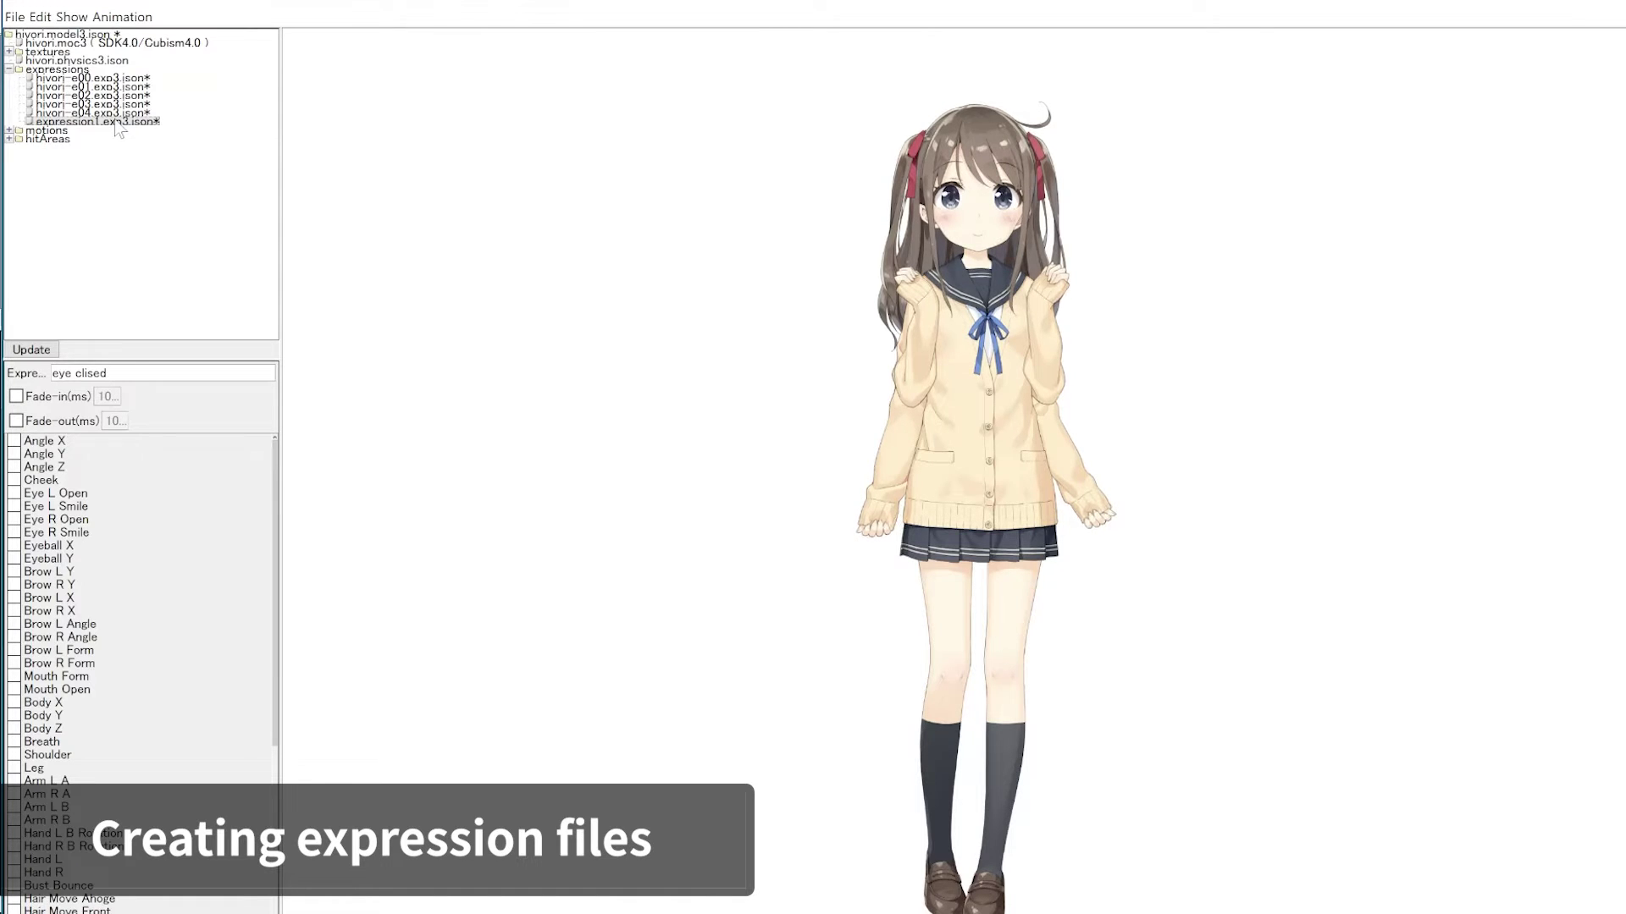
left_click(15, 493)
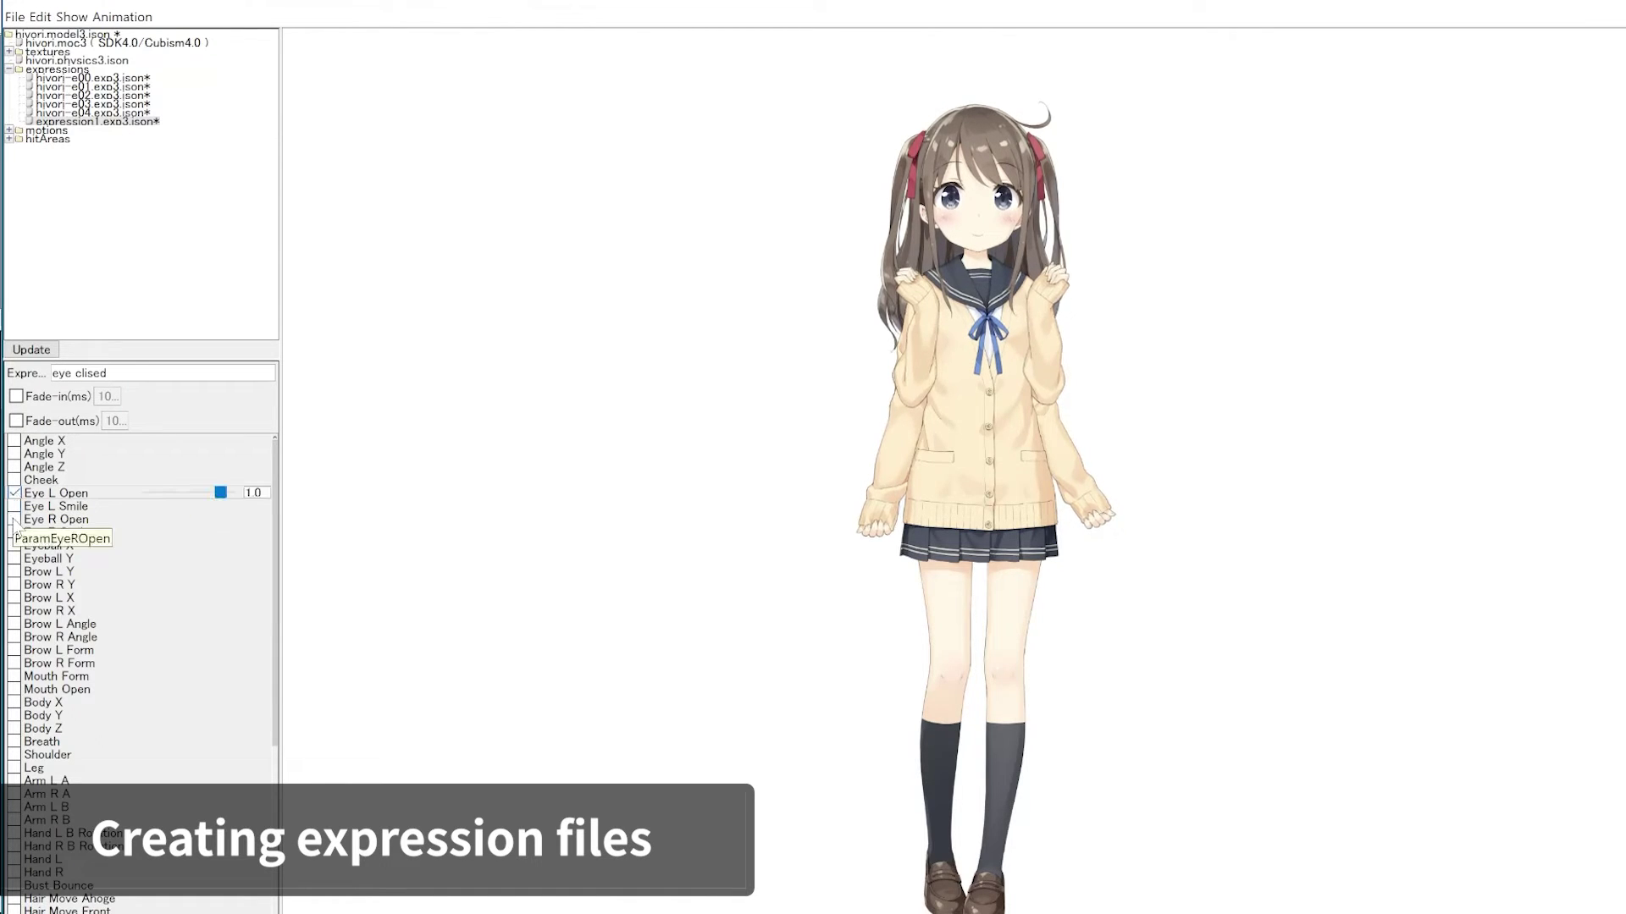
left_click(15, 519)
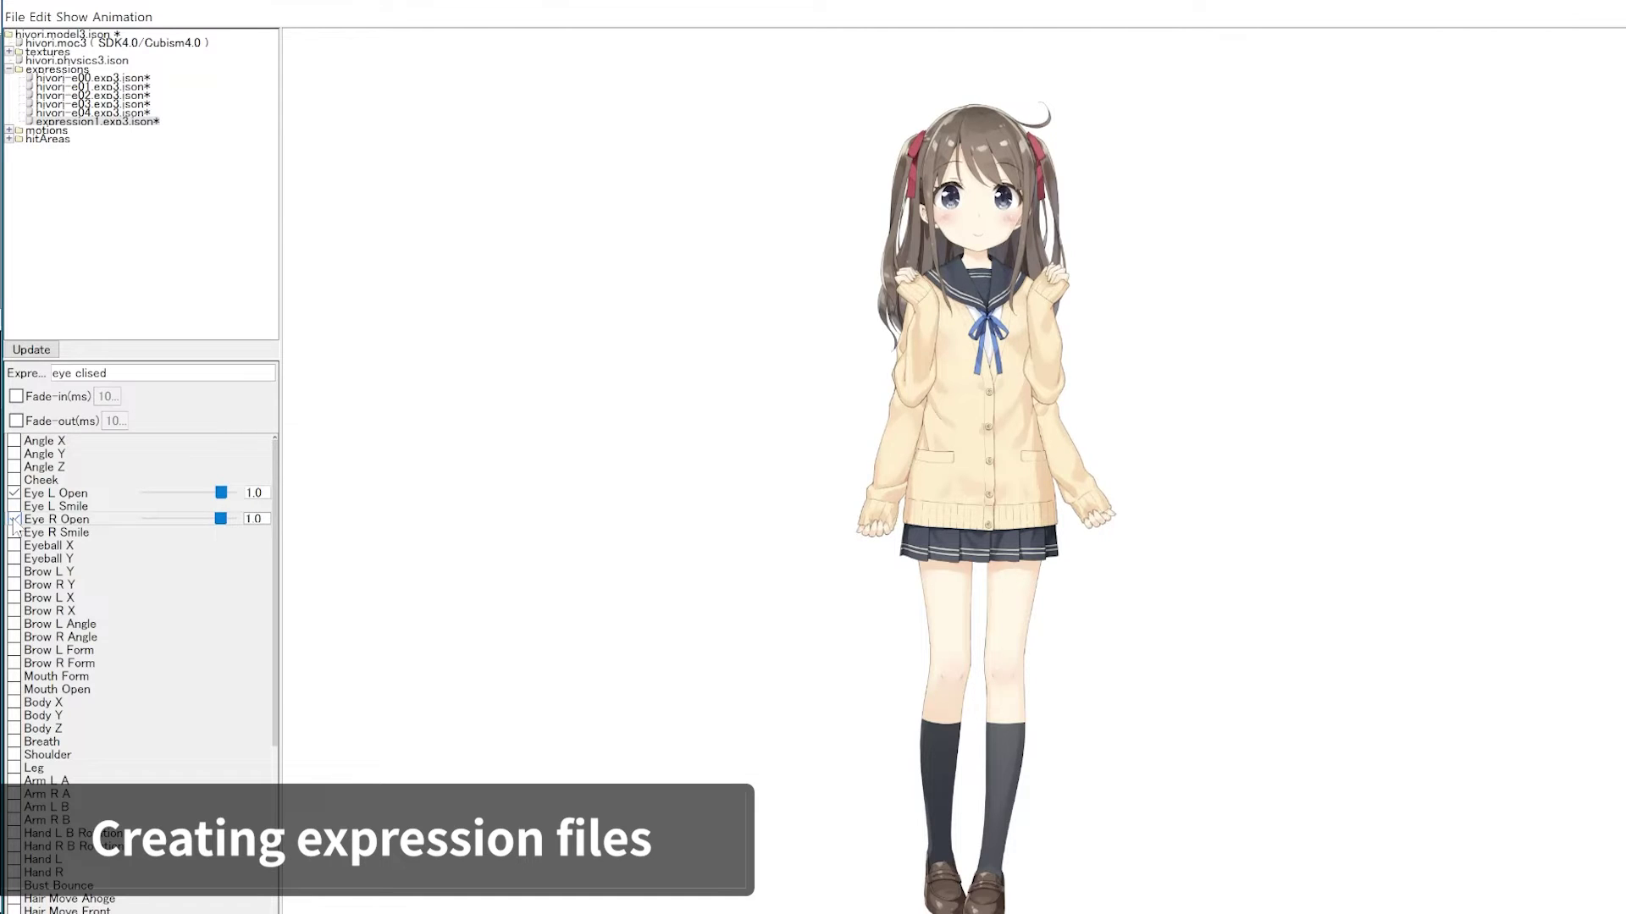
left_click_drag(220, 493, 132, 525)
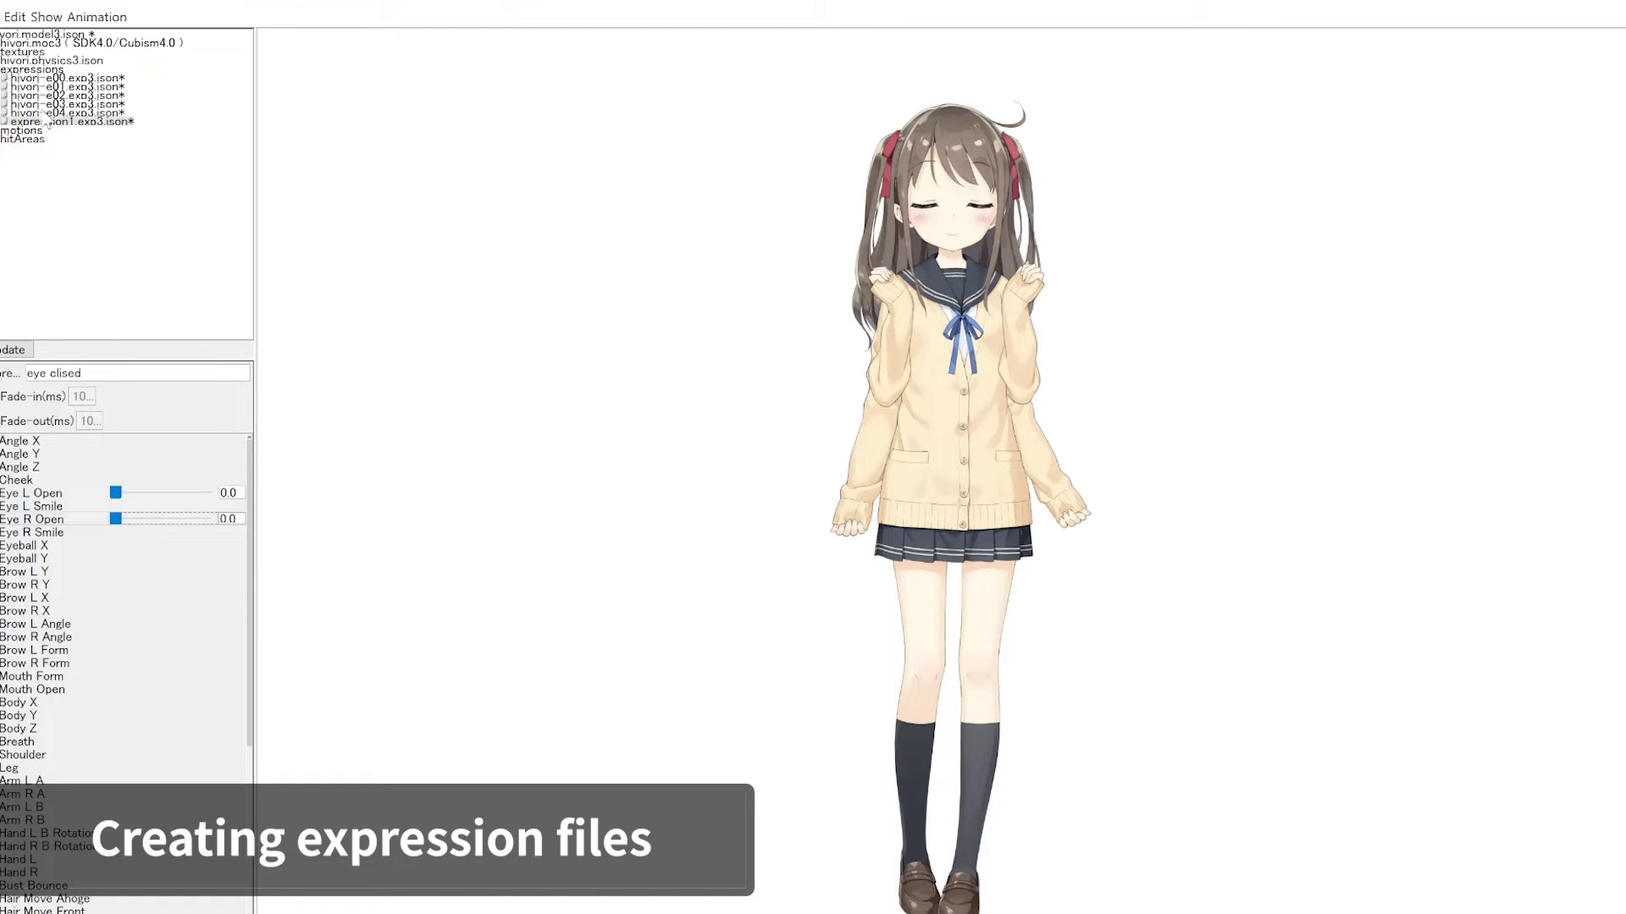
- In hiyori-e04, set Eye L Open to Multiplication Mode and bring up Eye R Open's blend modes
left_click(42, 113)
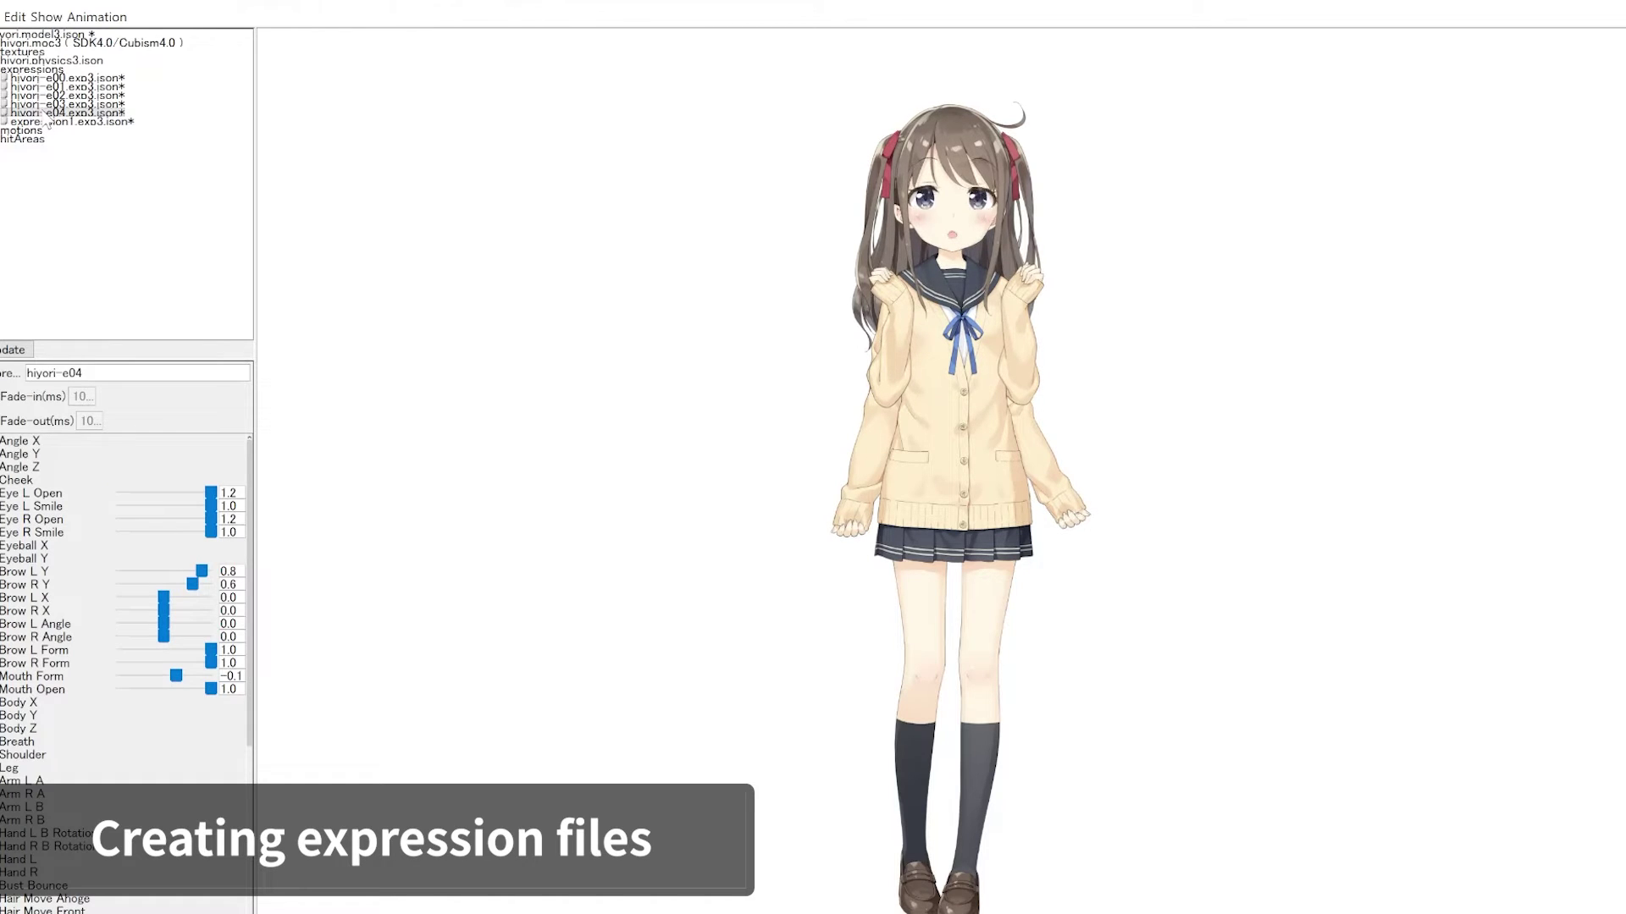
right_click(46, 492)
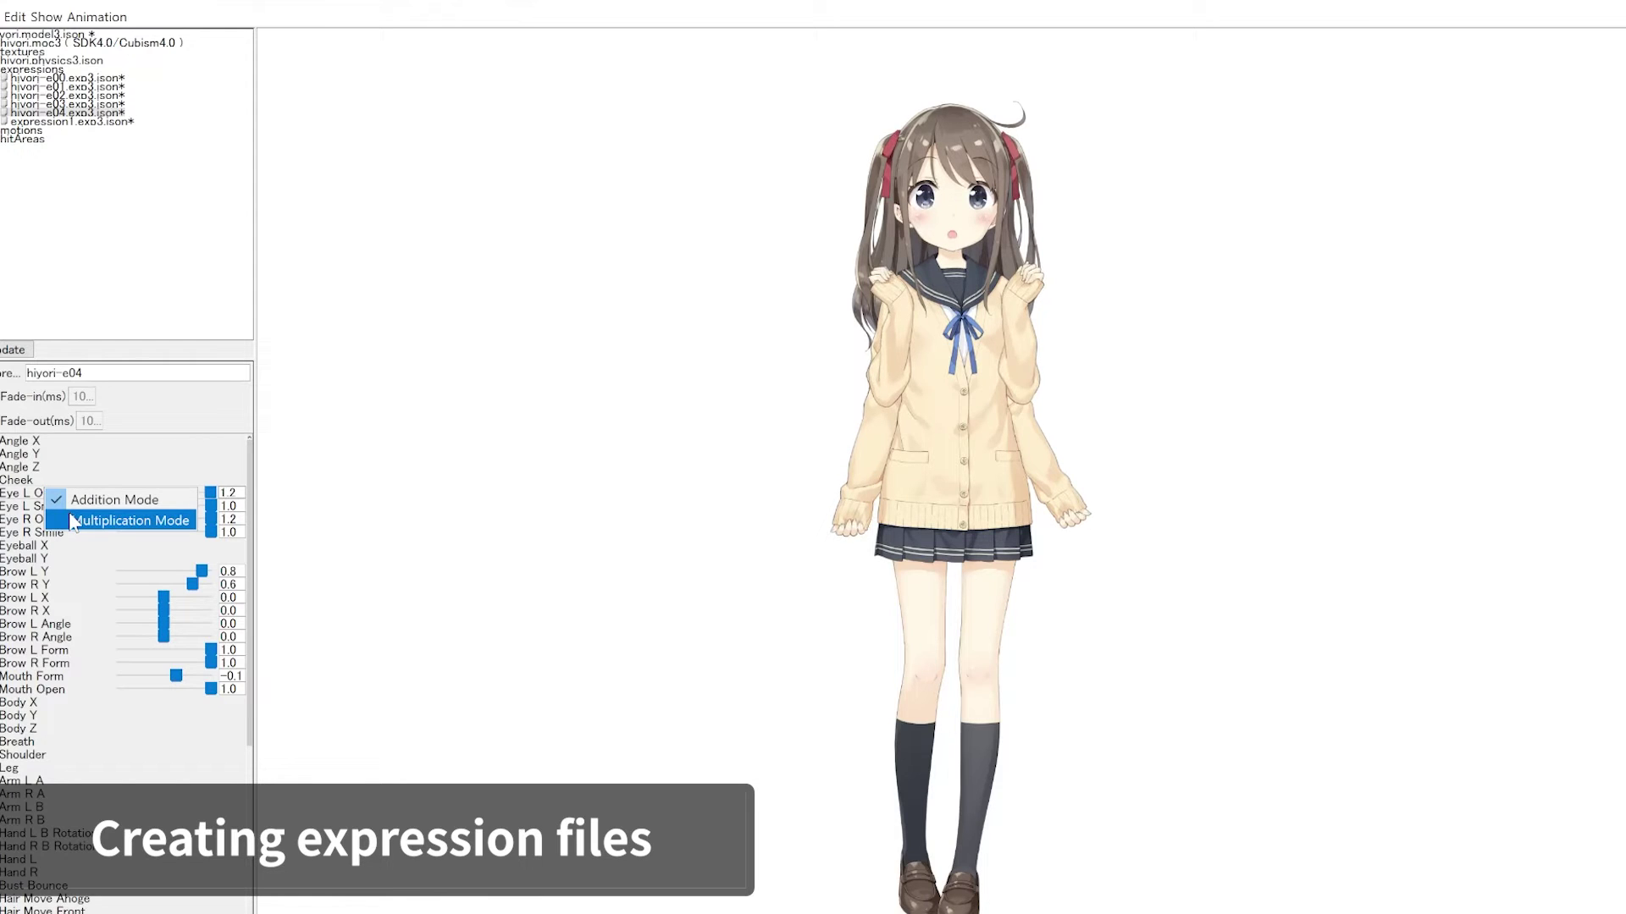
left_click(72, 521)
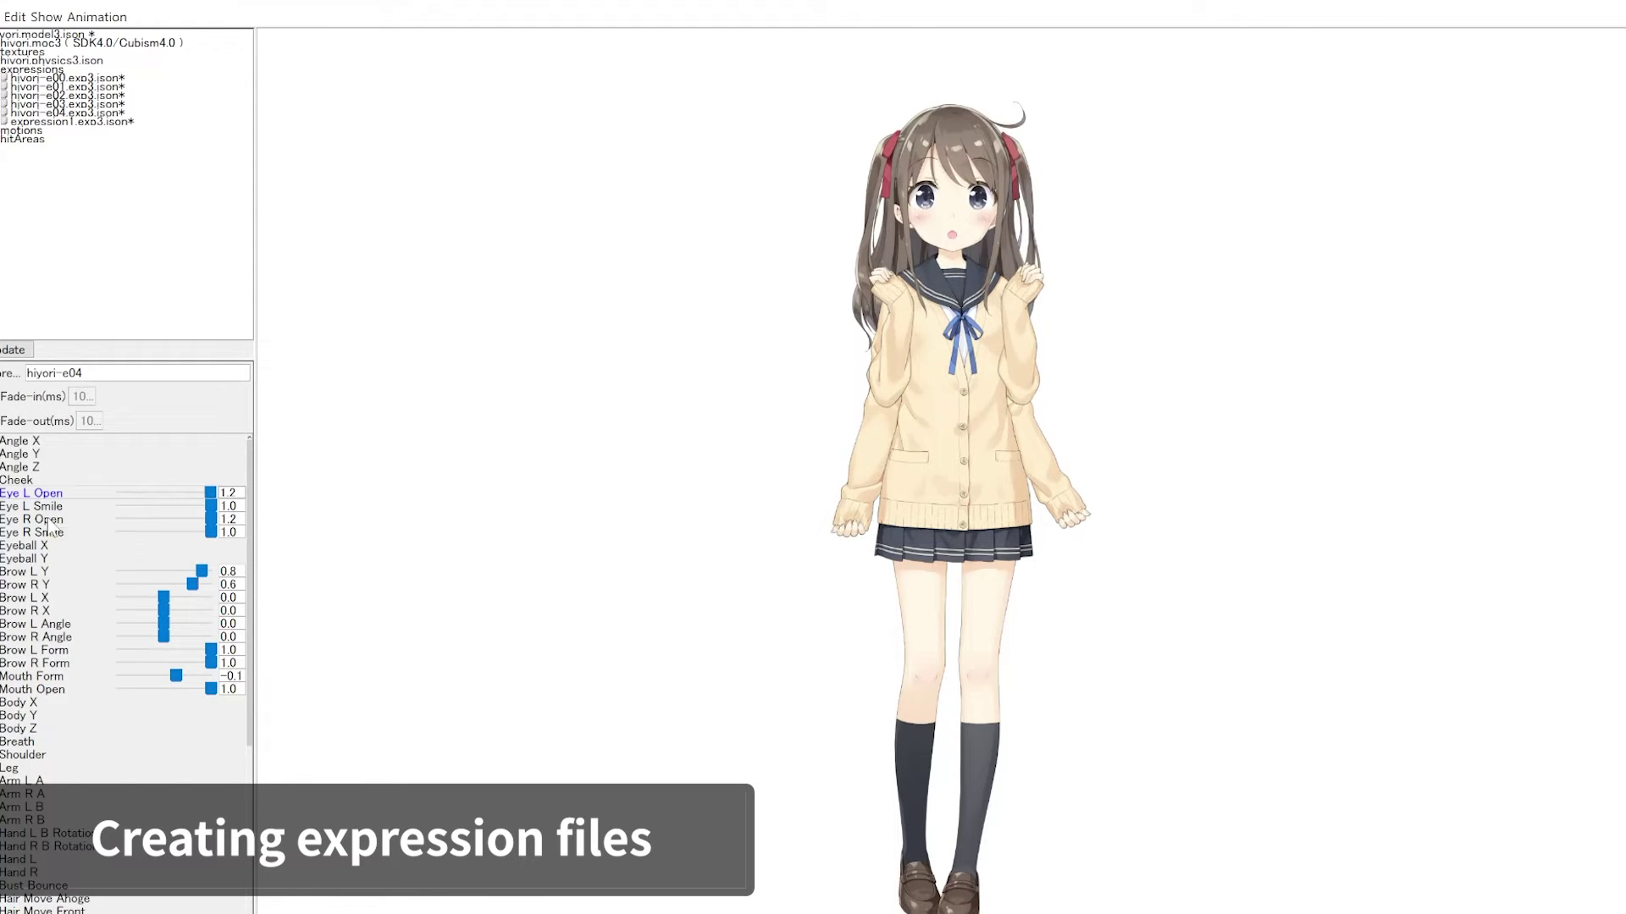
right_click(50, 521)
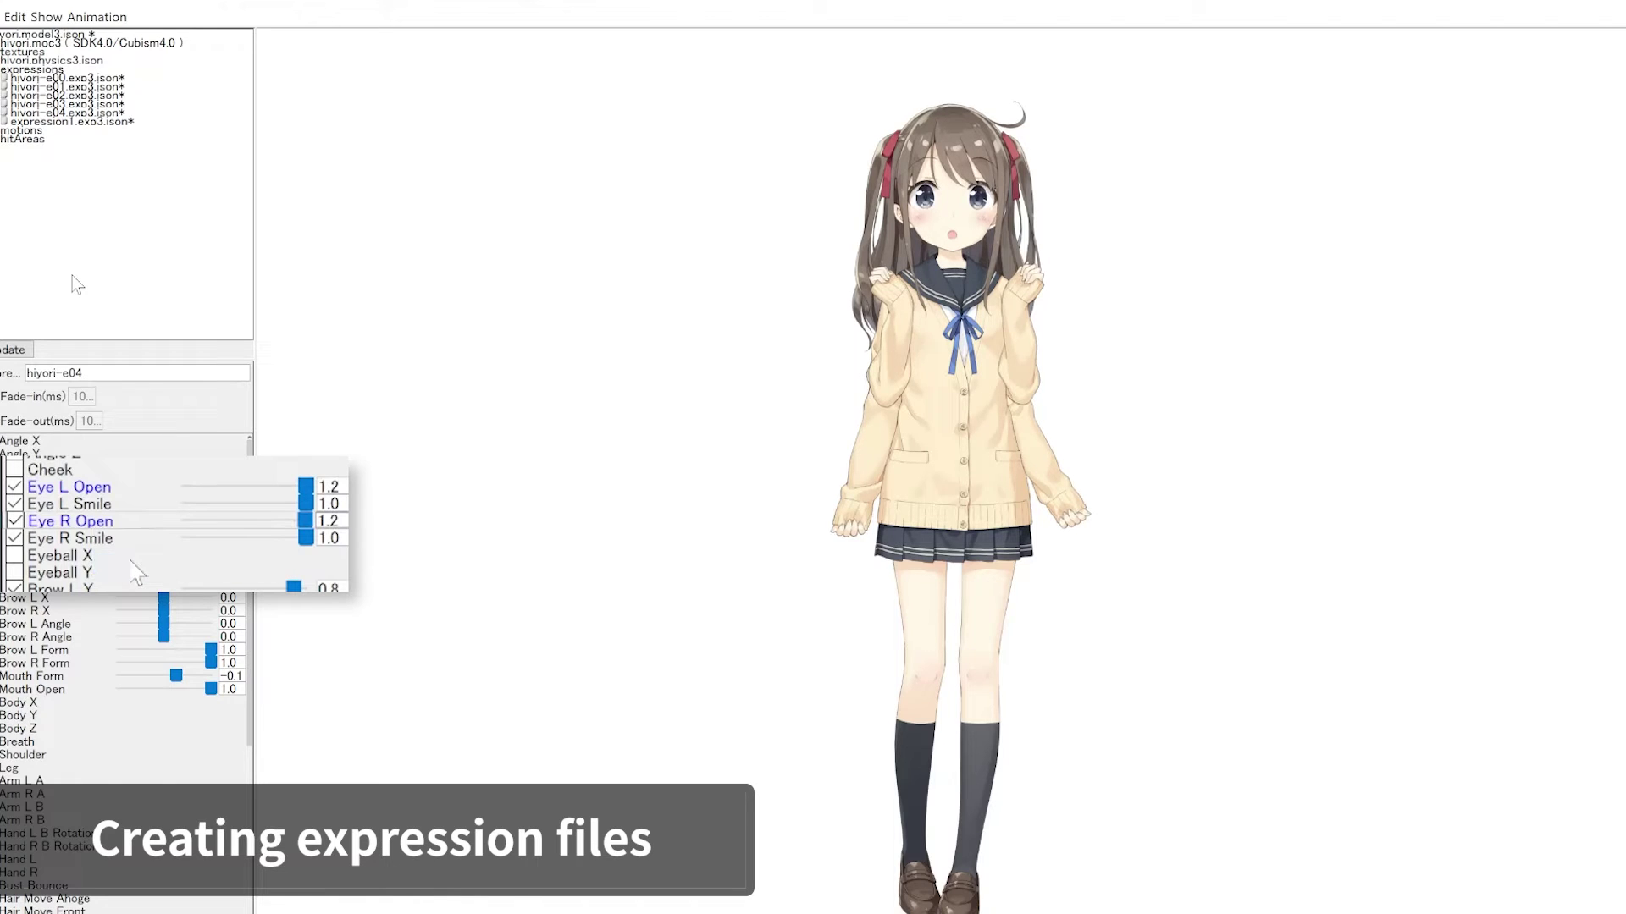
- Set hiyori-e00's Fade-in and Fade-out to 500 ms, then apply Convert all fade times to every expression
left_click(64, 78)
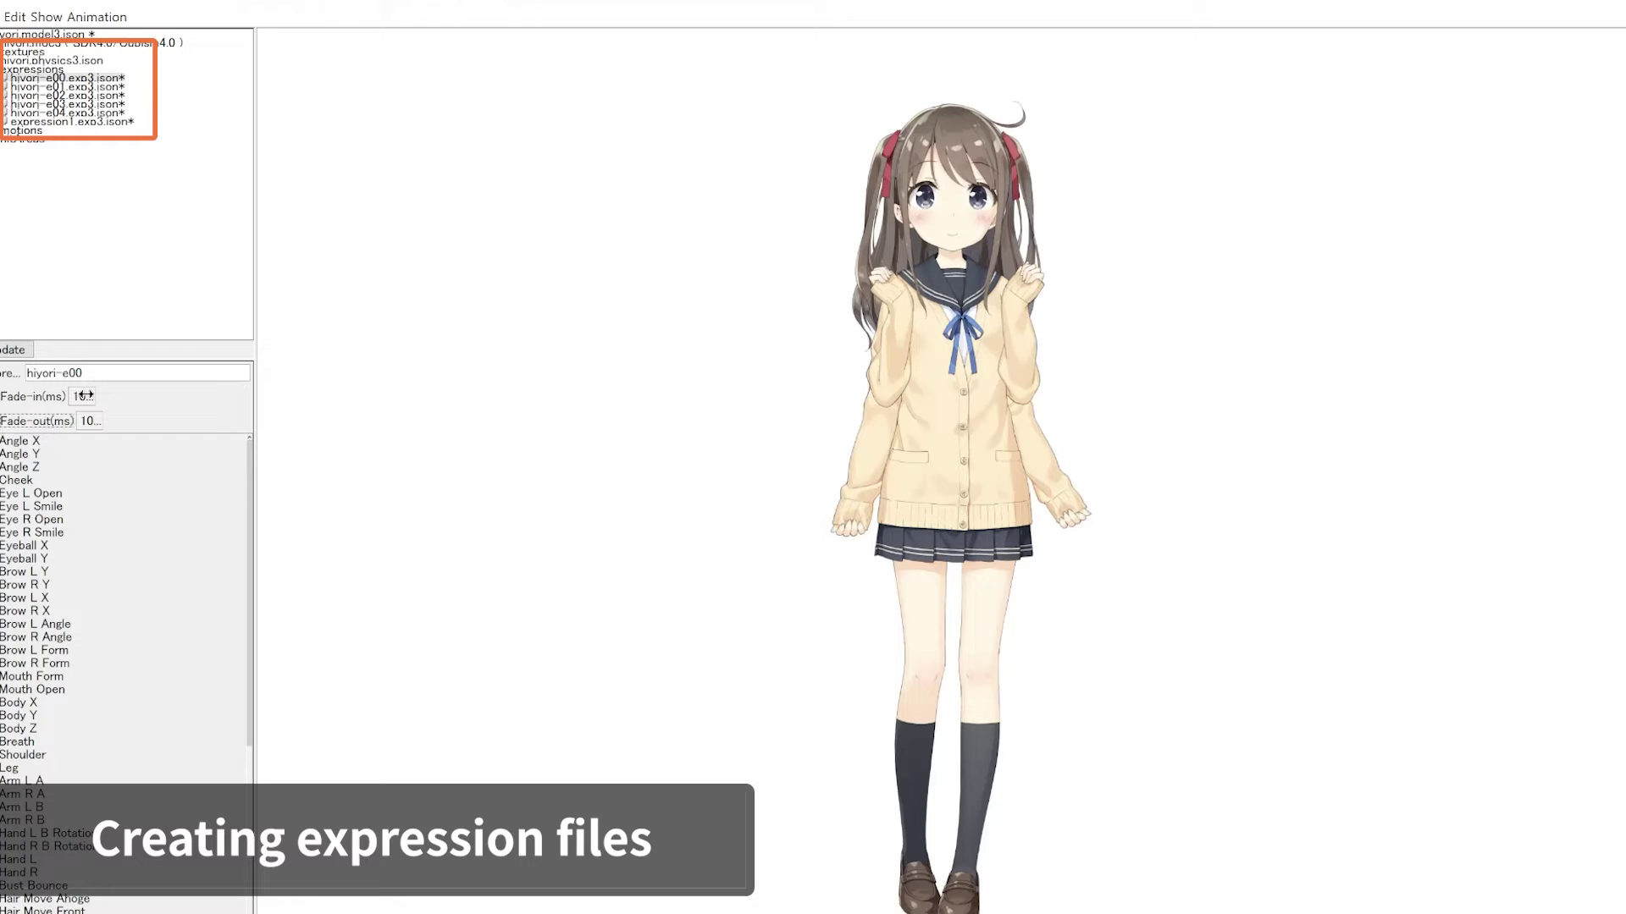
key("Tab")
type("500")
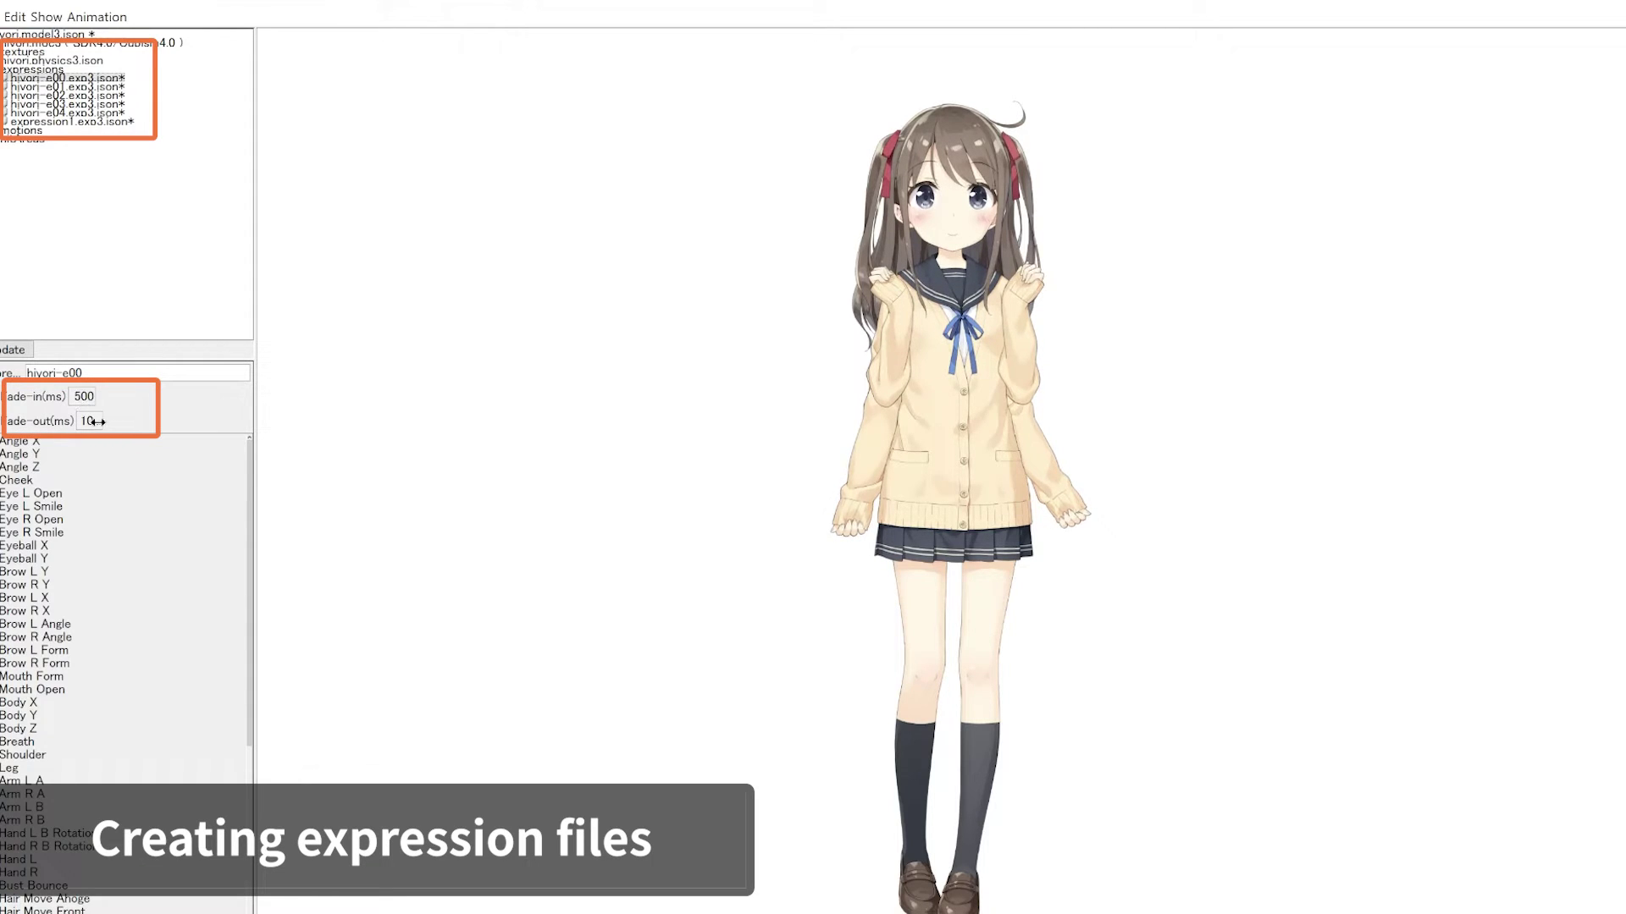
key("Tab")
type("500")
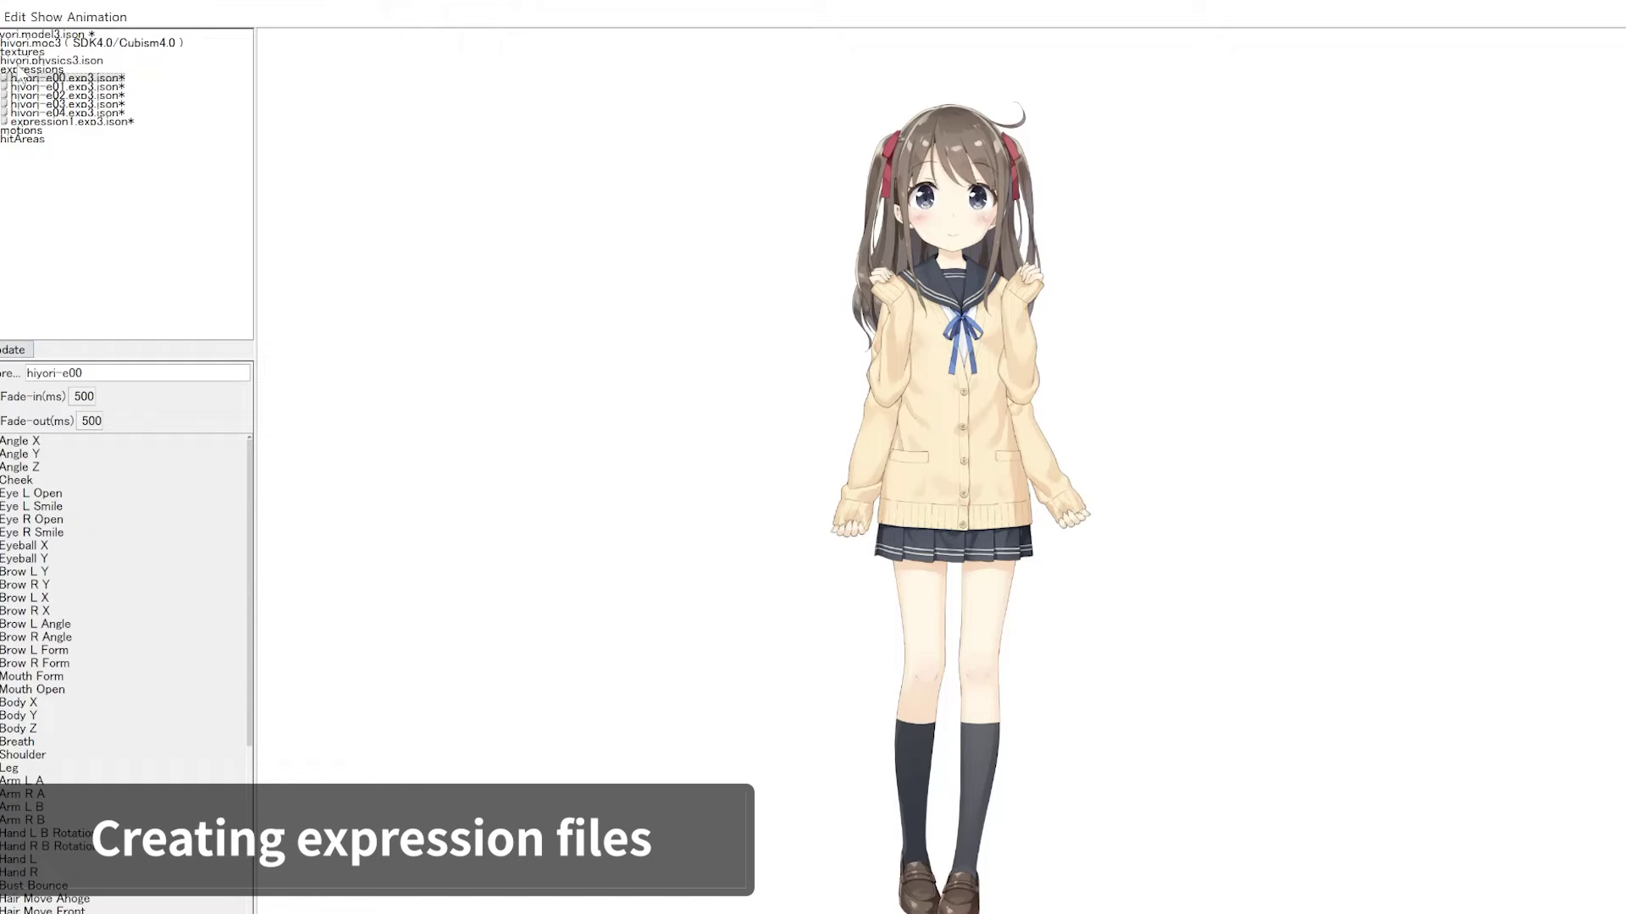
right_click(19, 67)
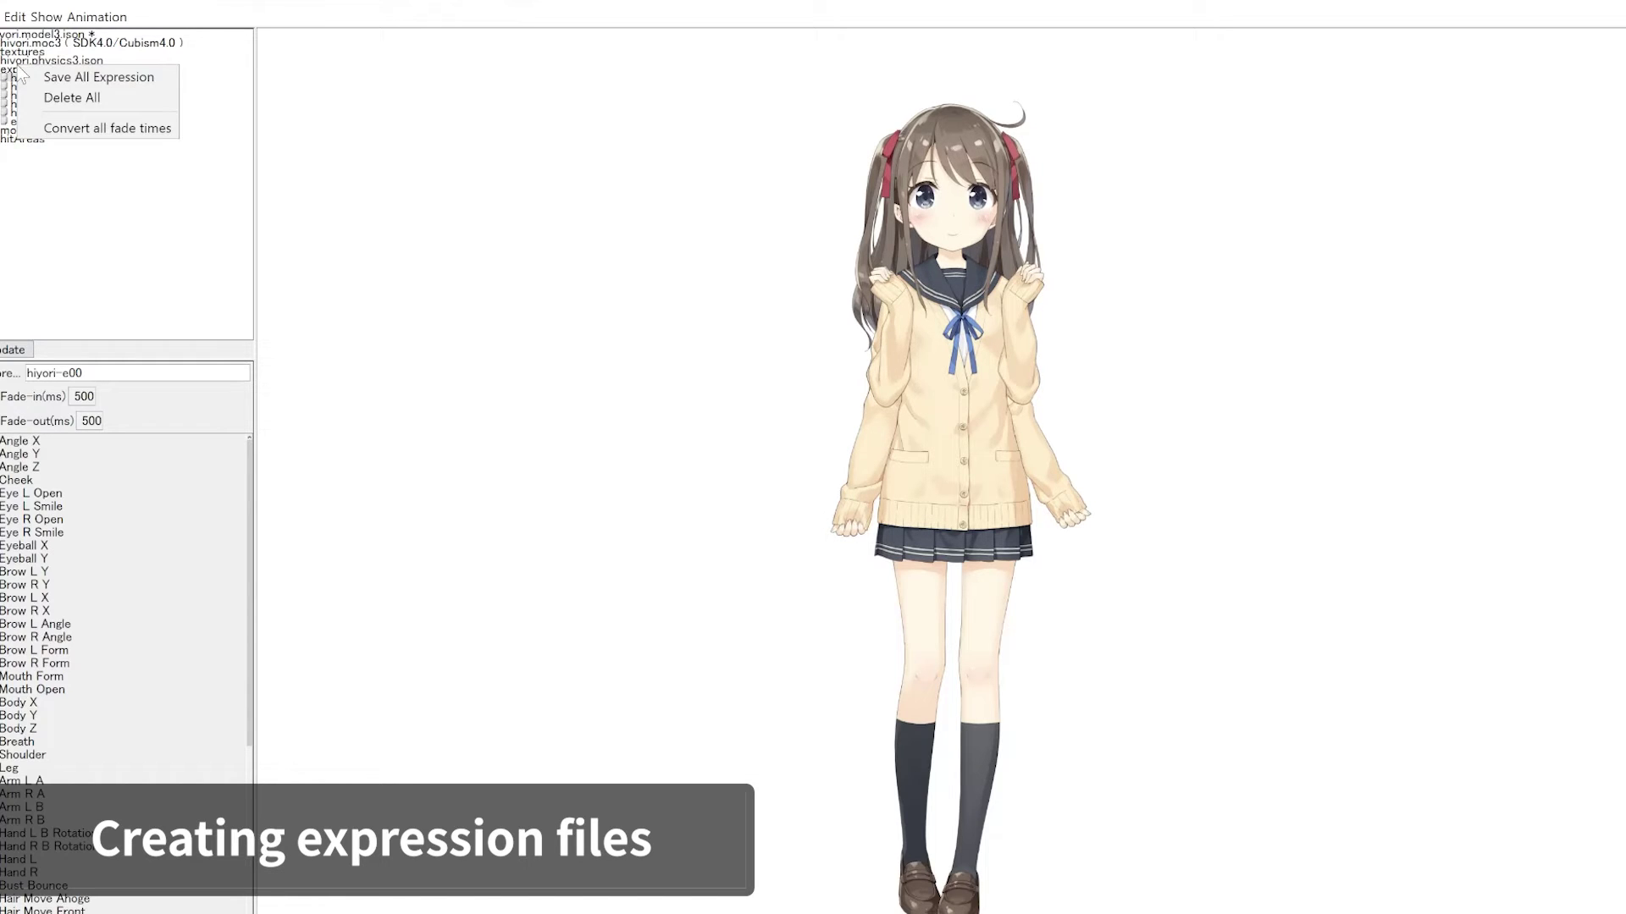
left_click(88, 128)
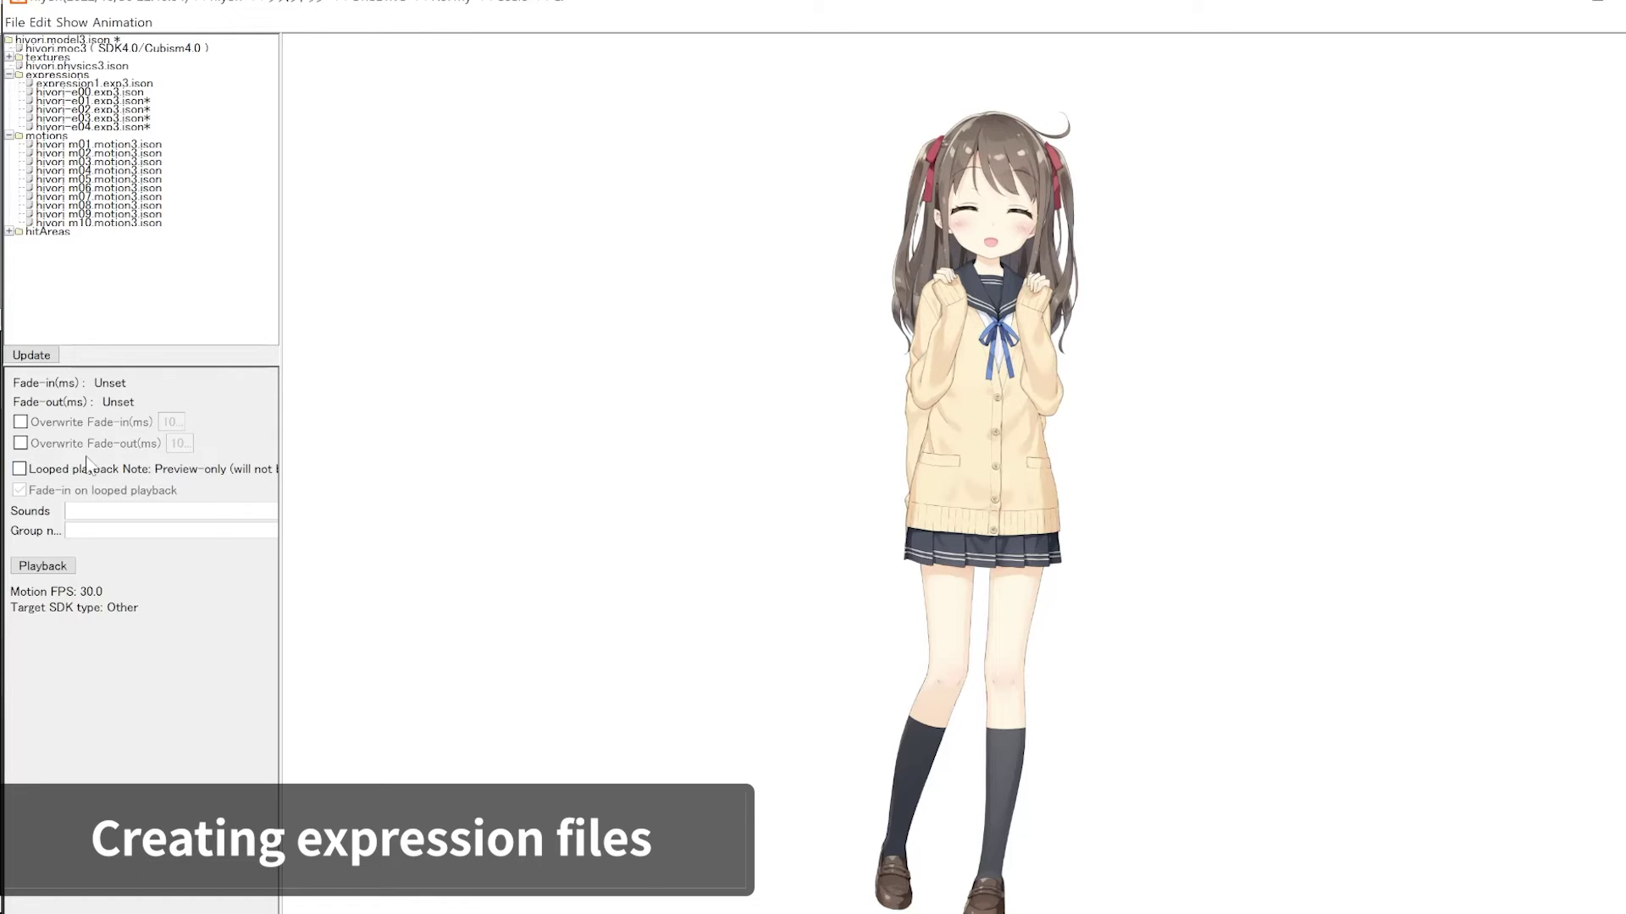
- Export All Expression Motion files into the hiyori model's expressions folder
left_click(15, 22)
mouse_move(44, 110)
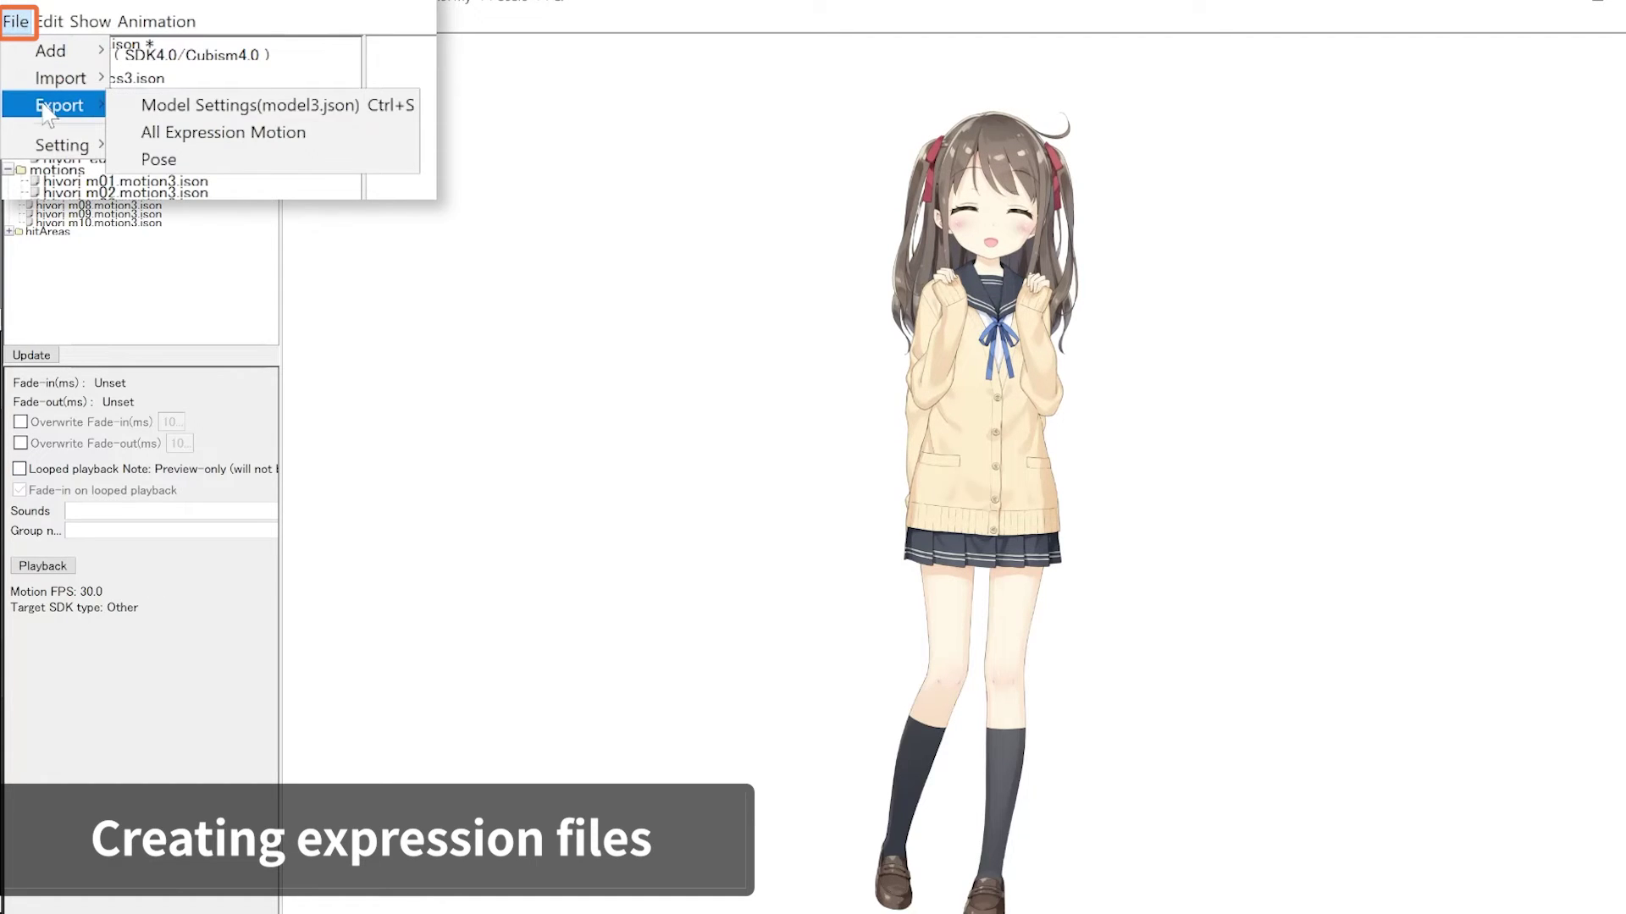
left_click(155, 136)
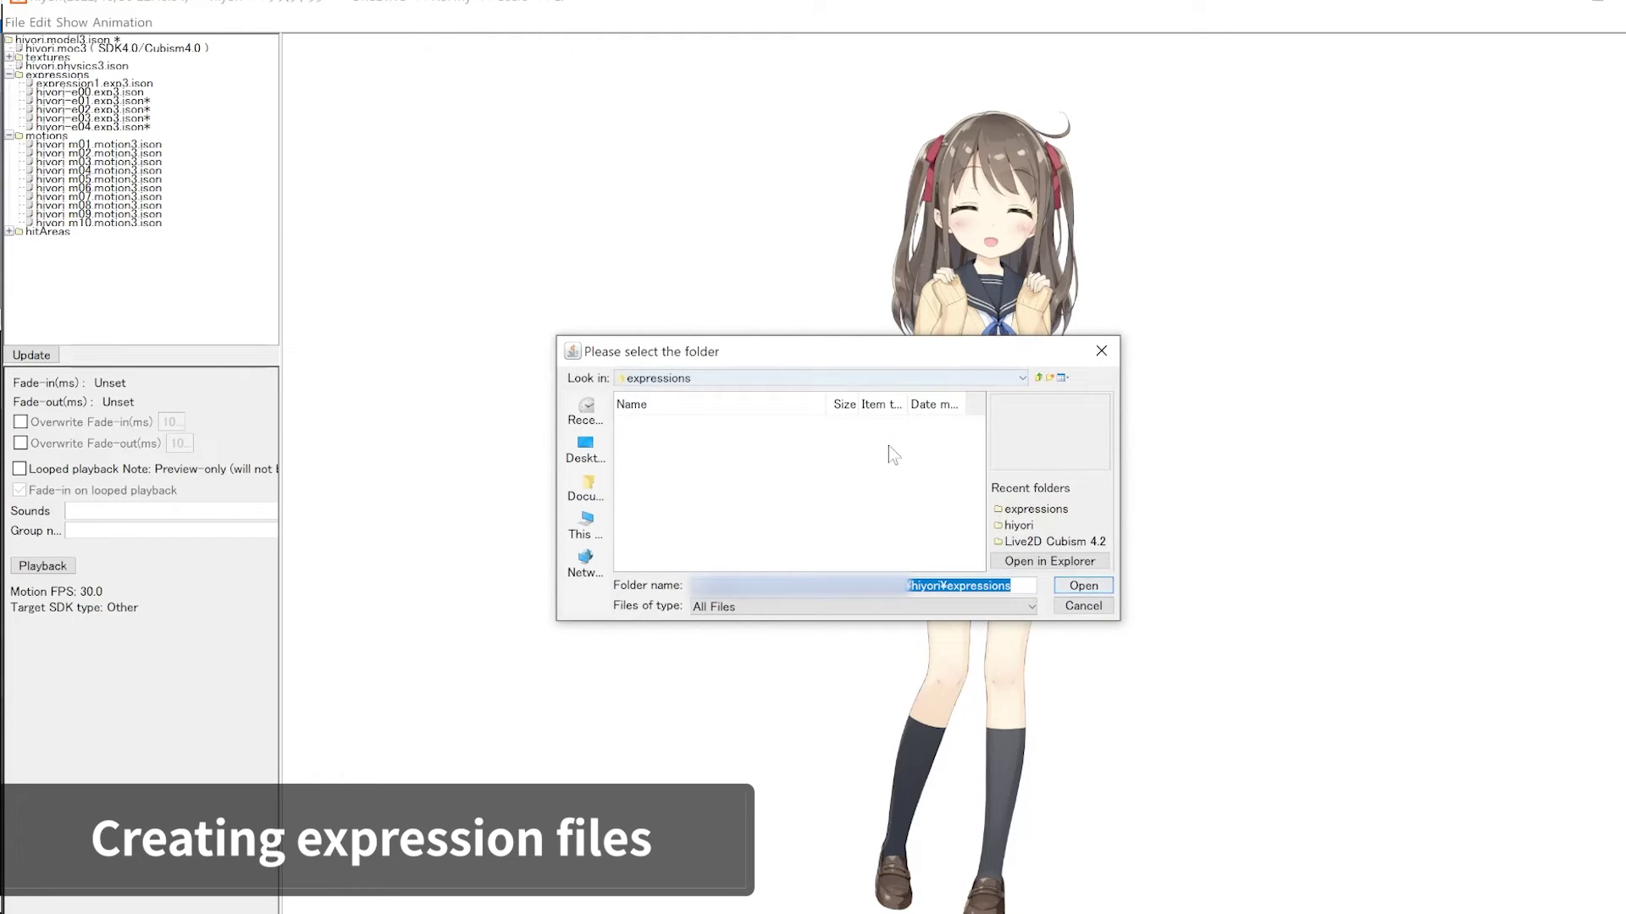
left_click(1083, 587)
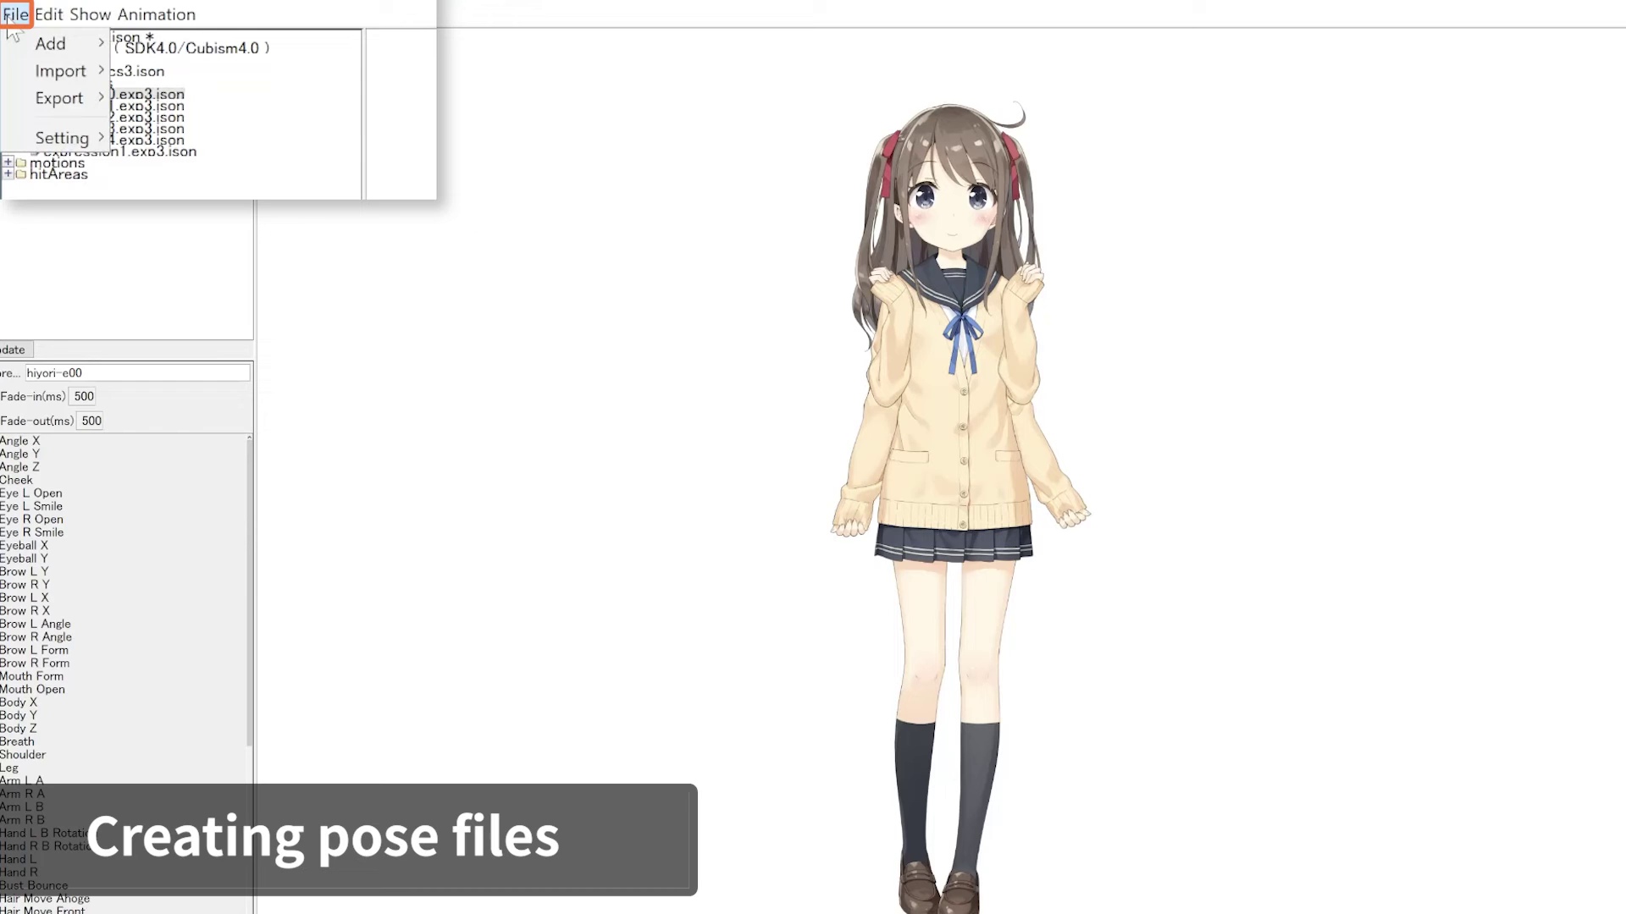
- Add a Pose entry, hiyori.pose3.json, to the Hiyori model from the File > Add menu
mouse_move(34, 40)
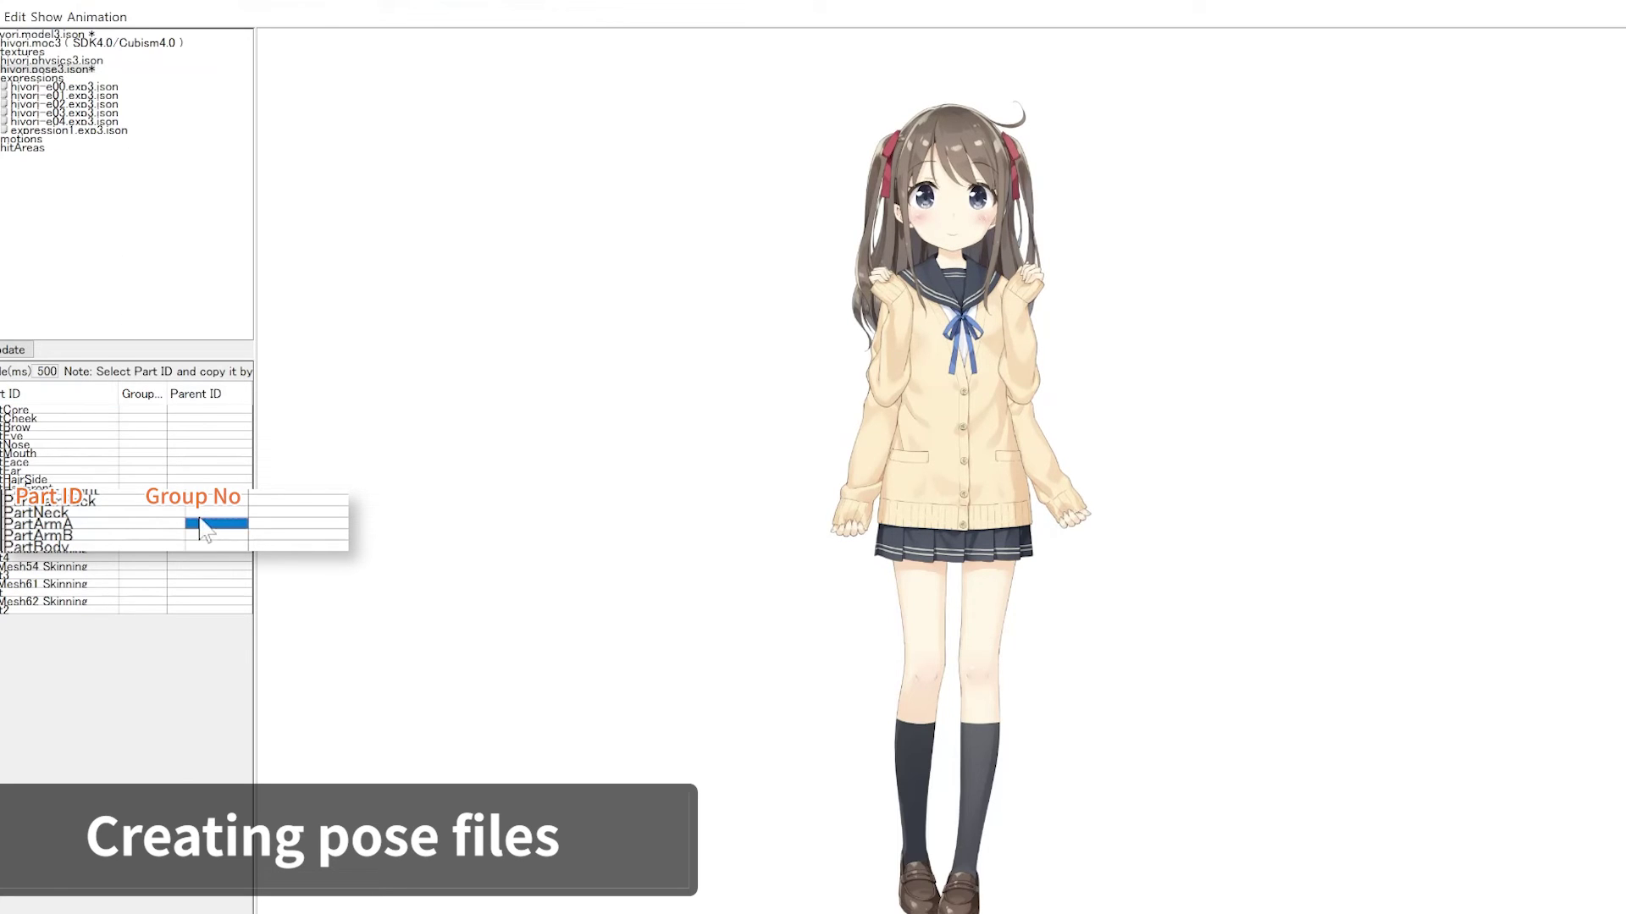
- Enter Group No 0 for both PartArmA and PartArmB in the pose editor
double_click(201, 524)
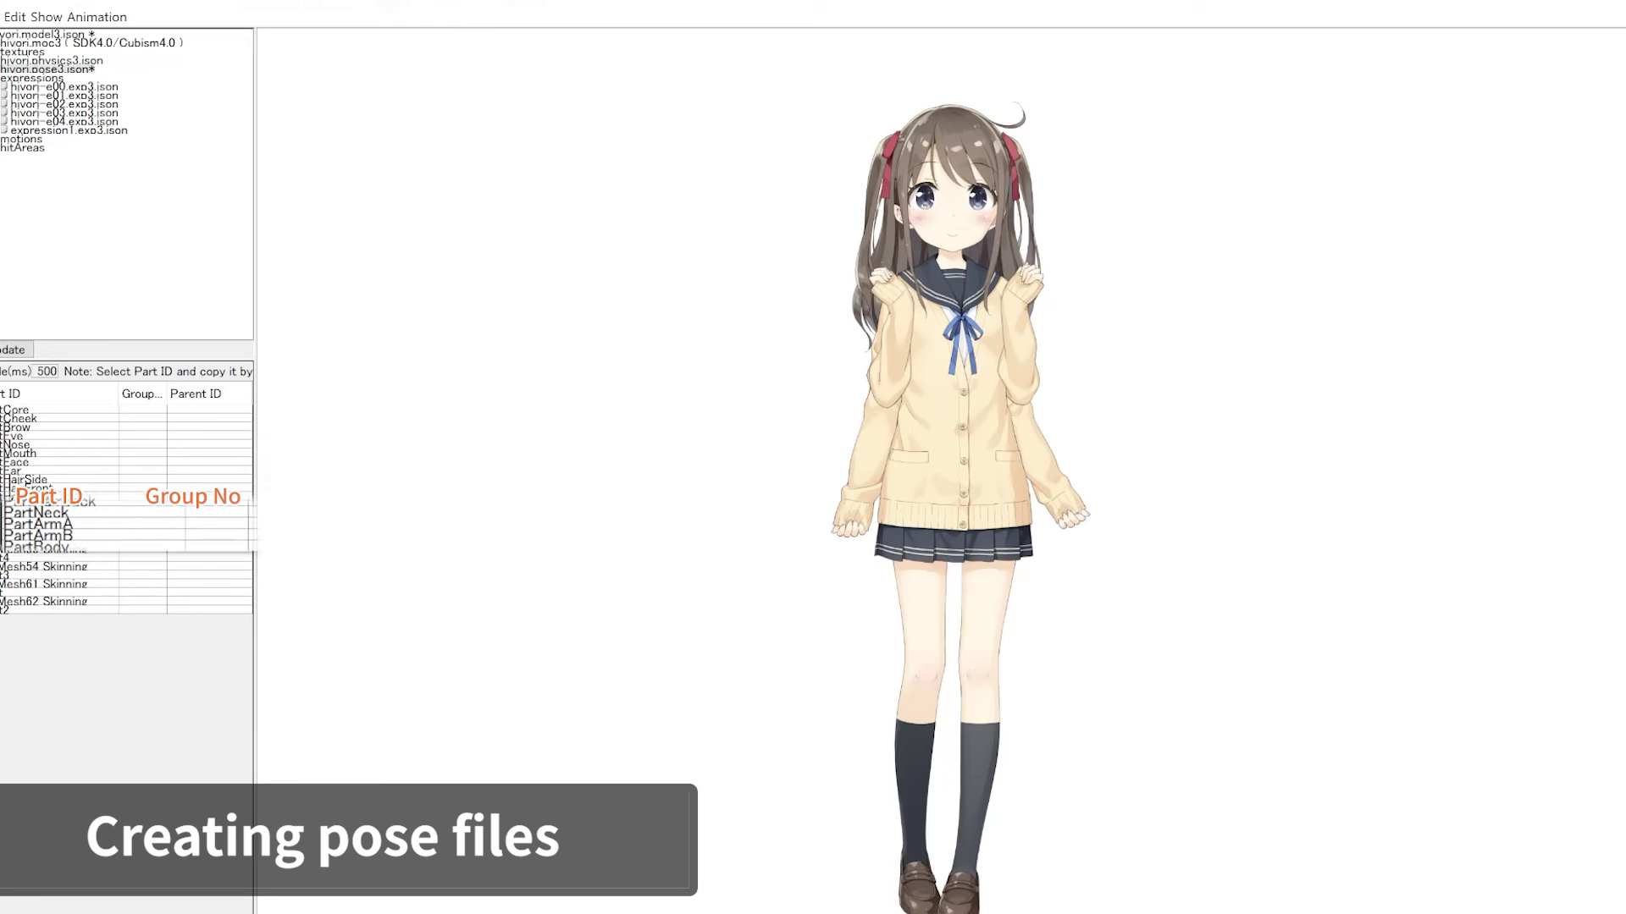
type("0")
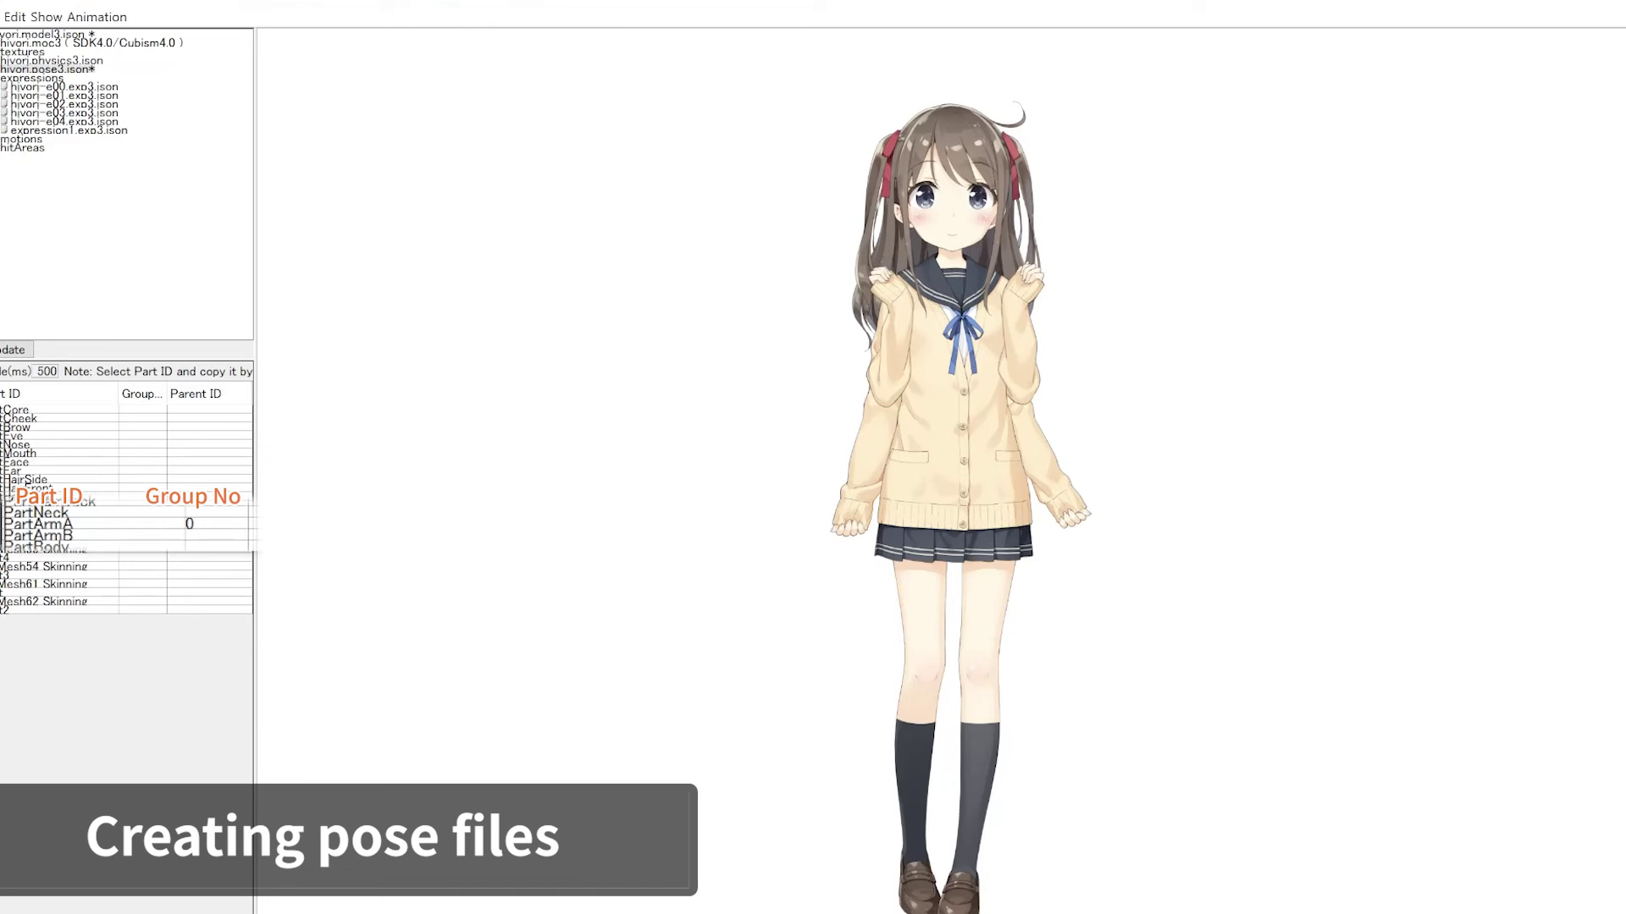
left_click(202, 535)
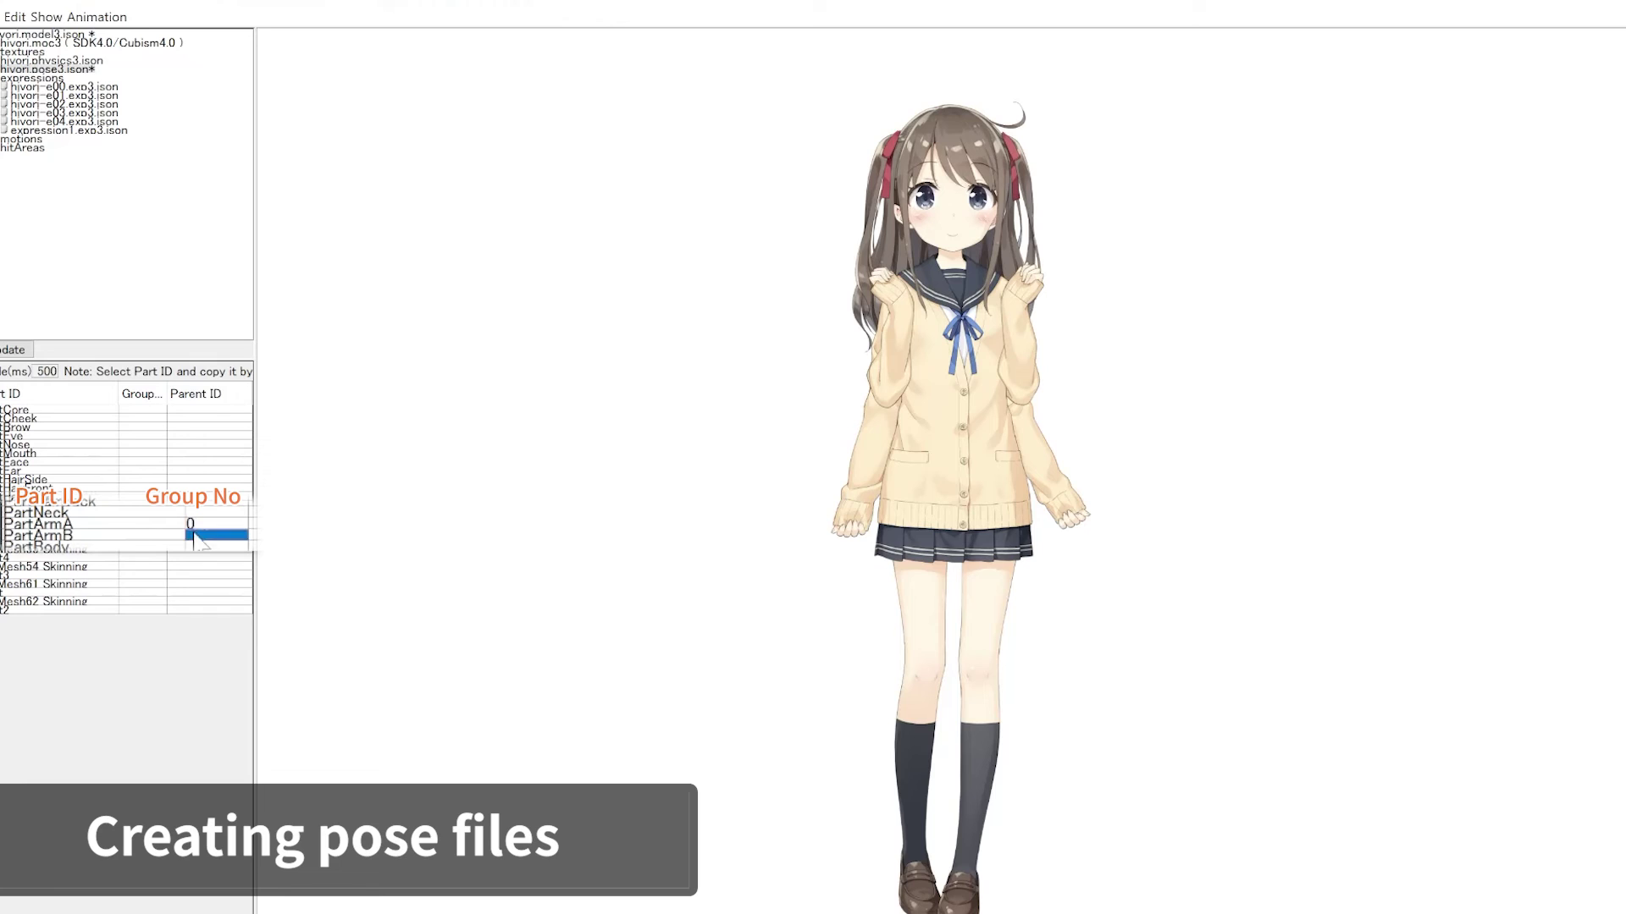
double_click(202, 535)
type("0")
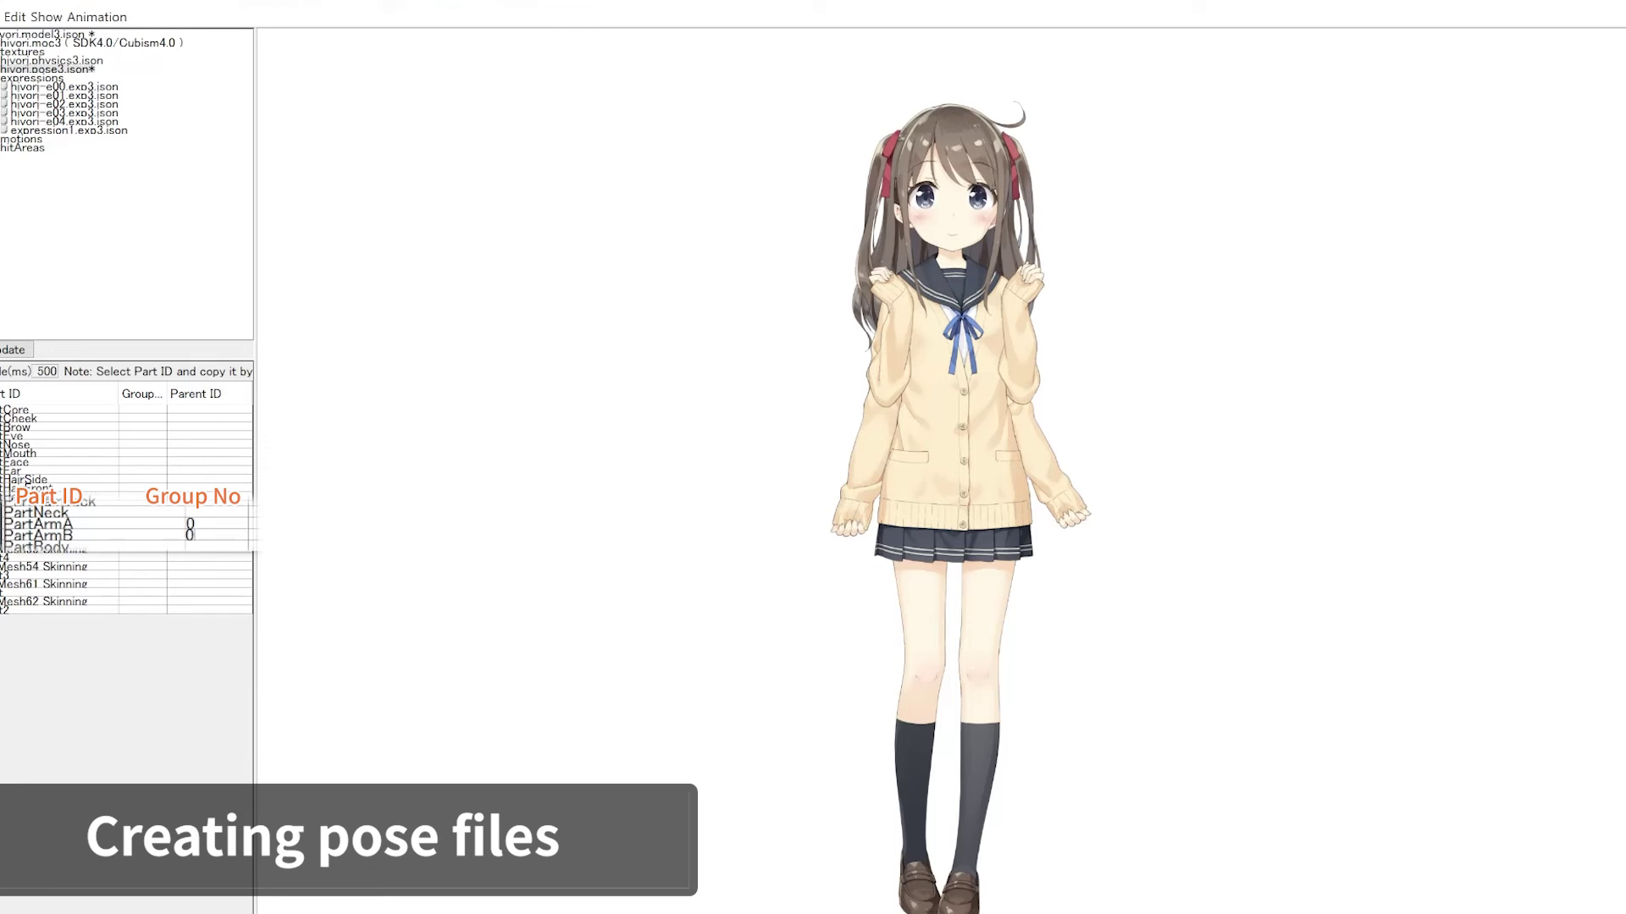
left_click(129, 532)
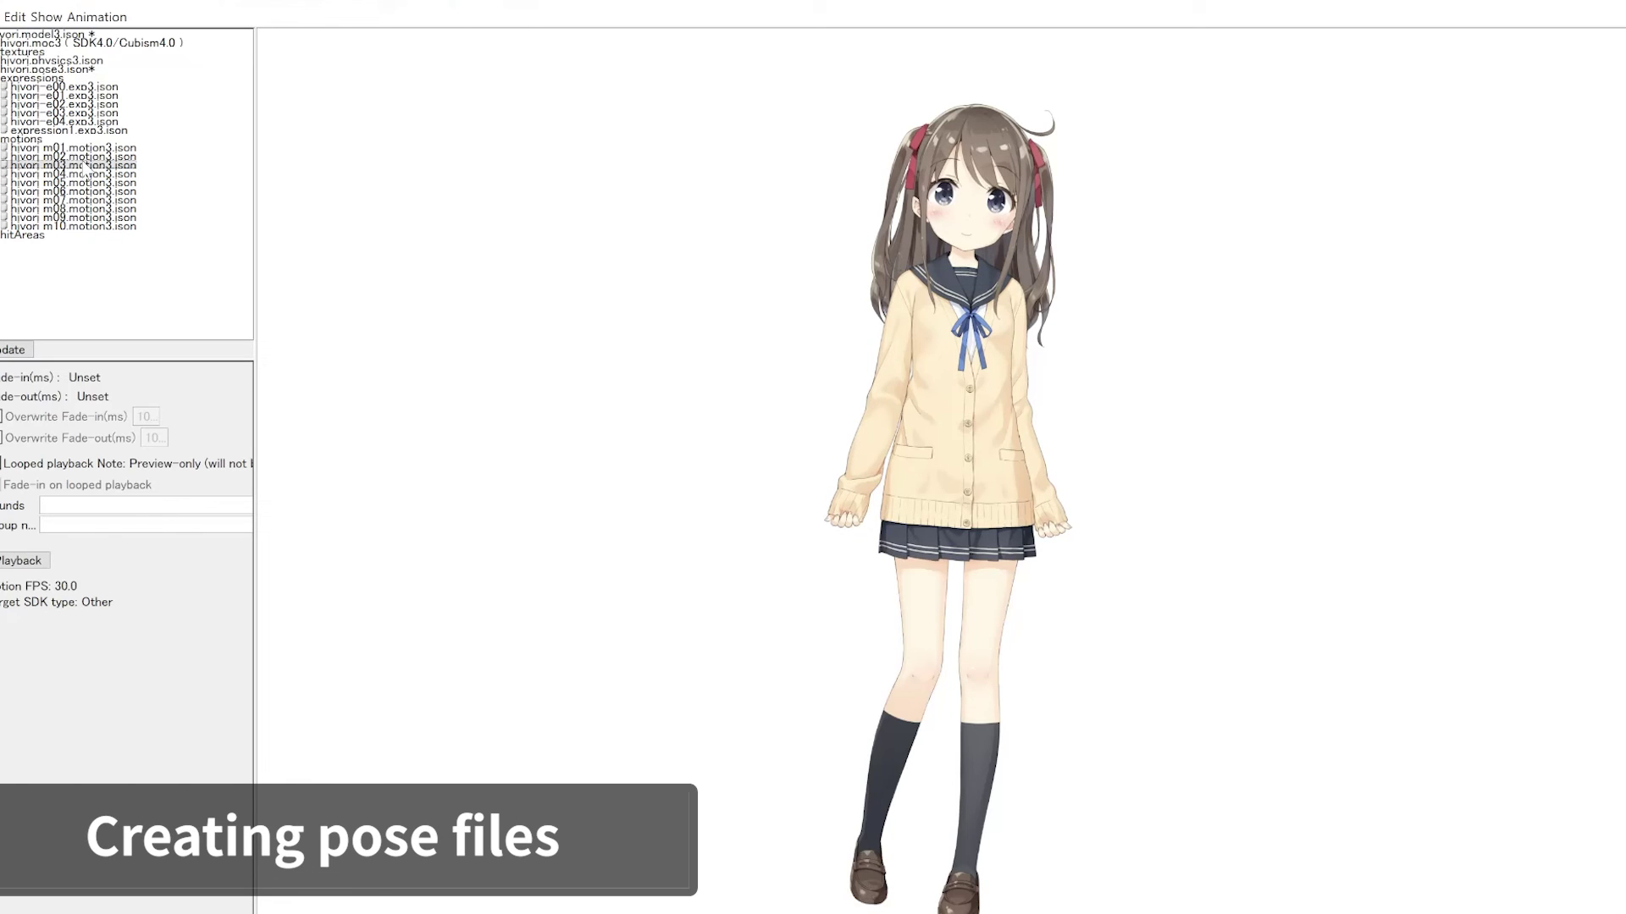
- Export the pose settings and save hiyori.pose3.json in the hiyori folder
left_click(15, 15)
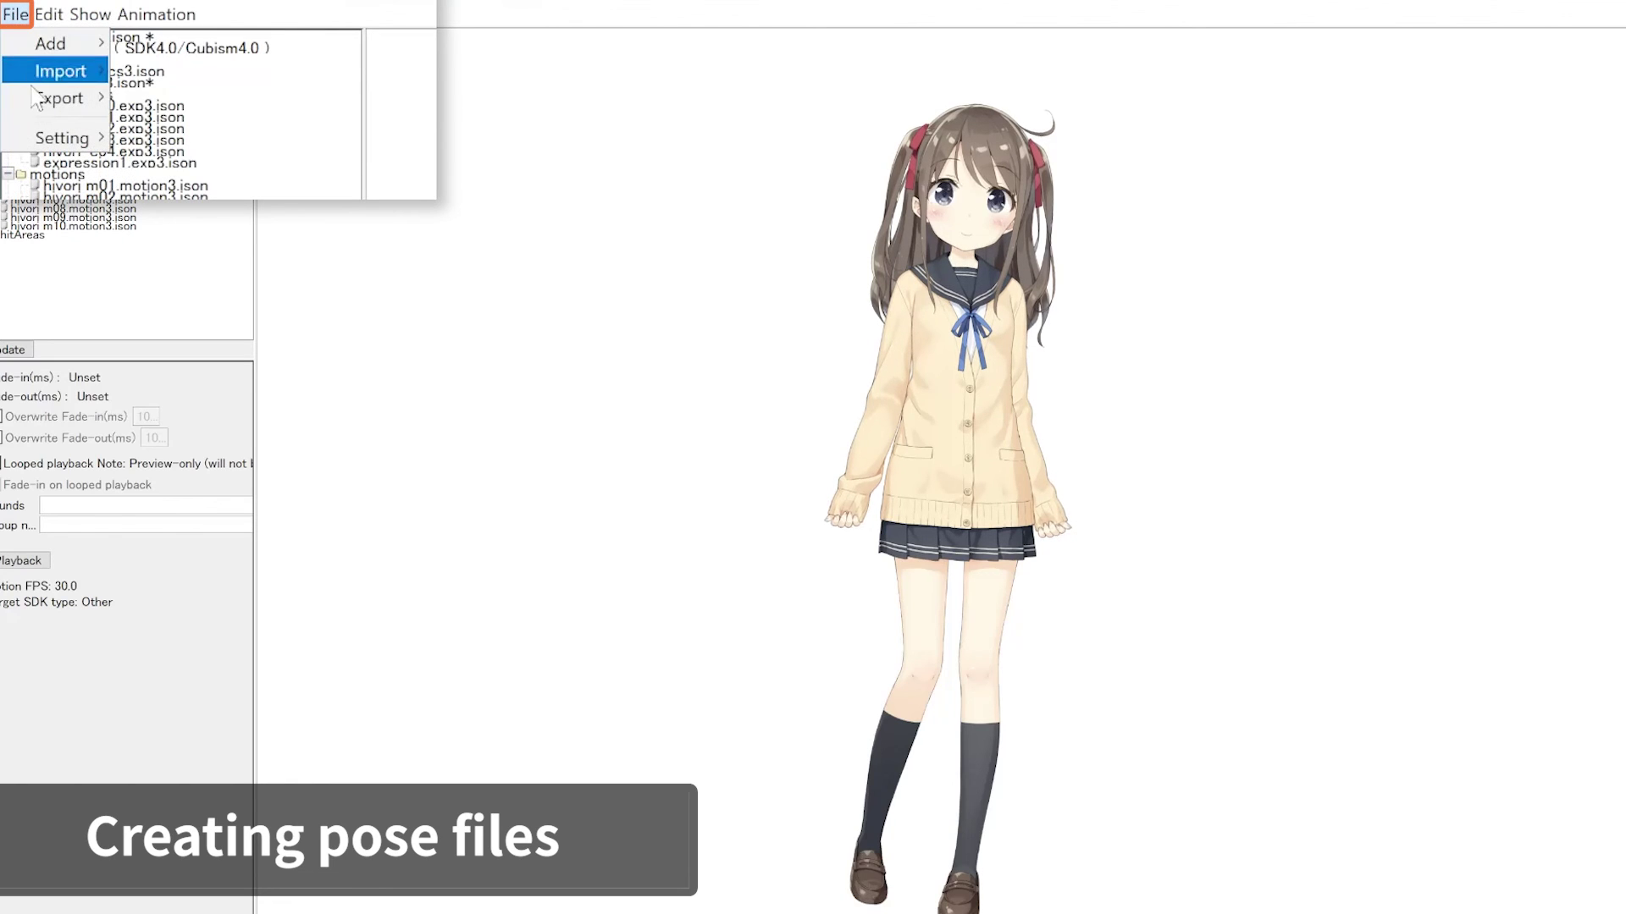
mouse_move(38, 104)
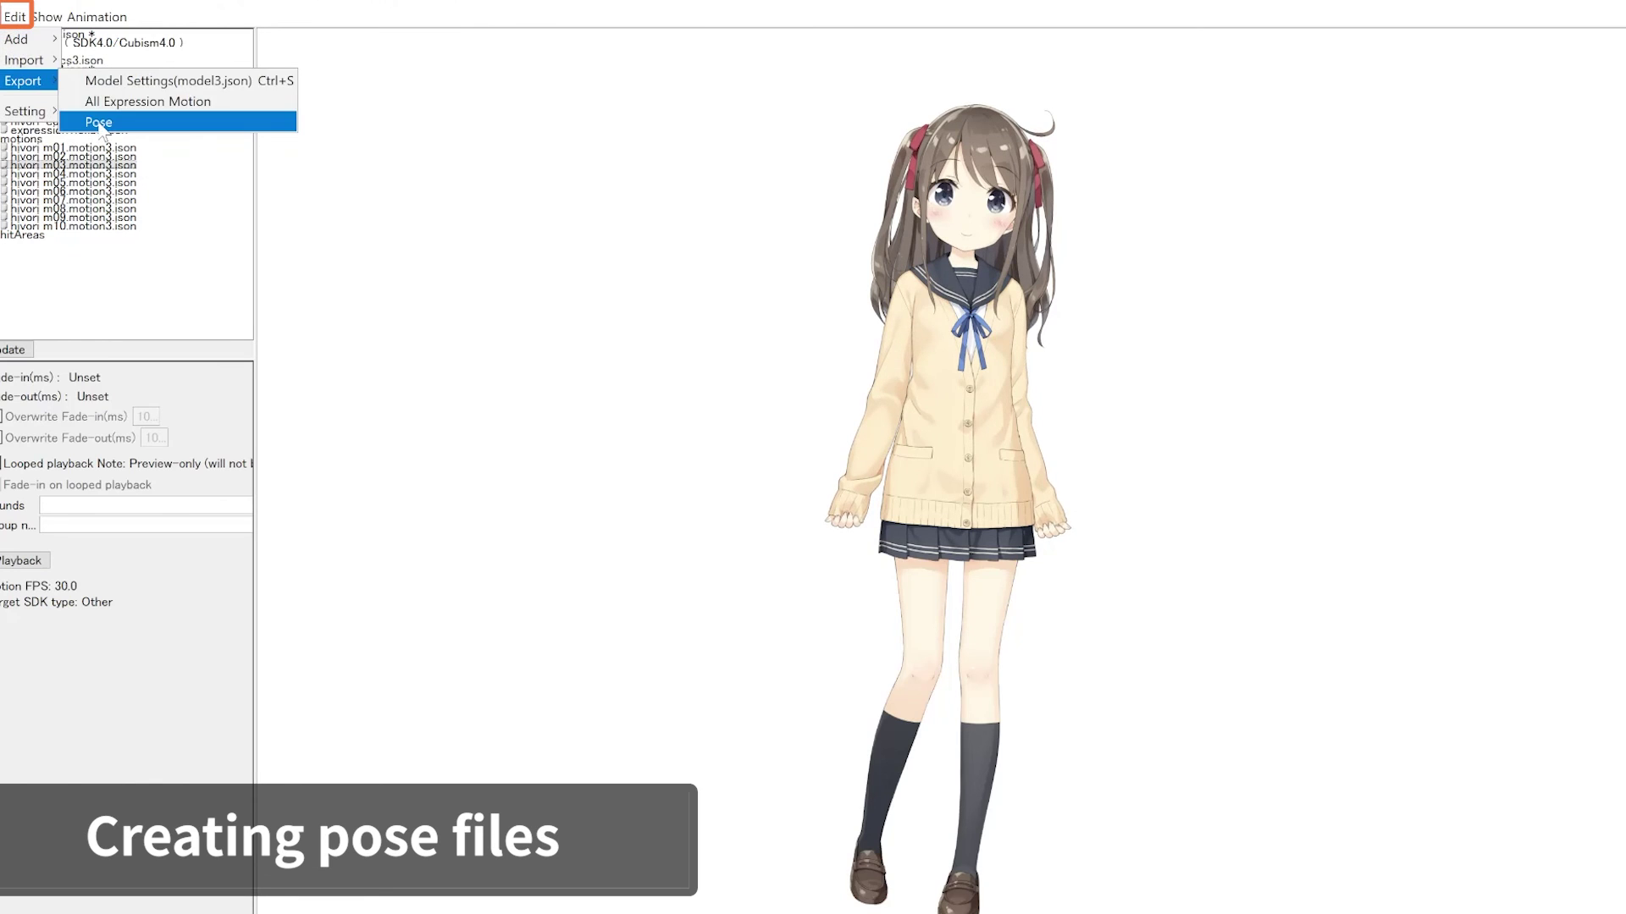
left_click(159, 153)
left_click(1057, 587)
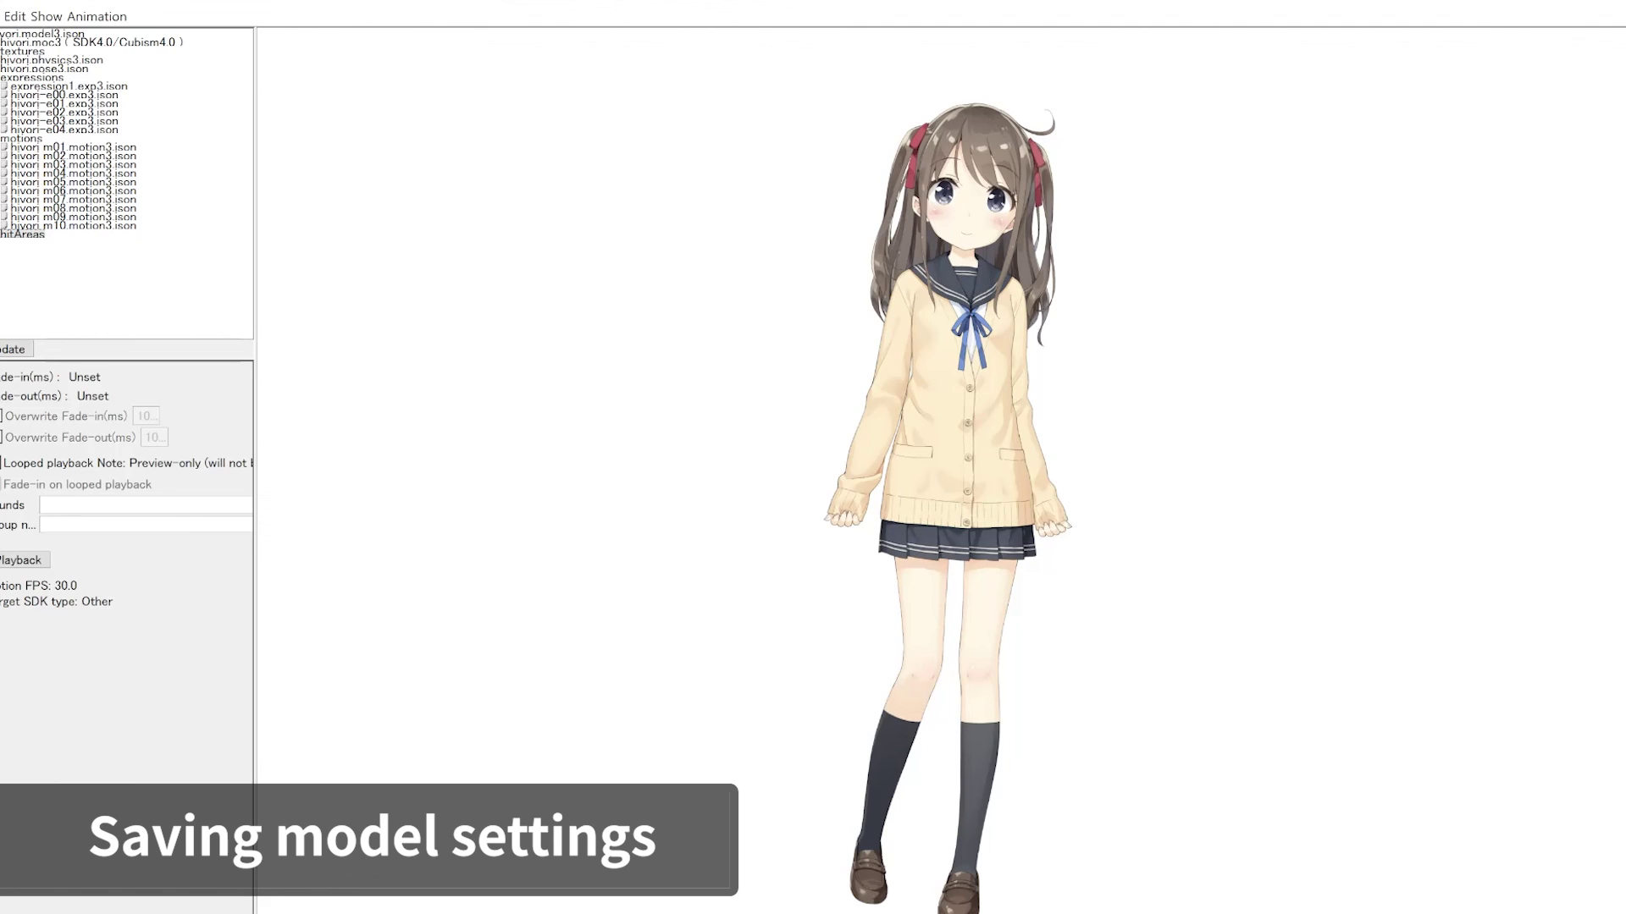
- Export Model Settings and confirm replacing the existing hiyori.model3.json in the hiyori folder
left_click(2, 16)
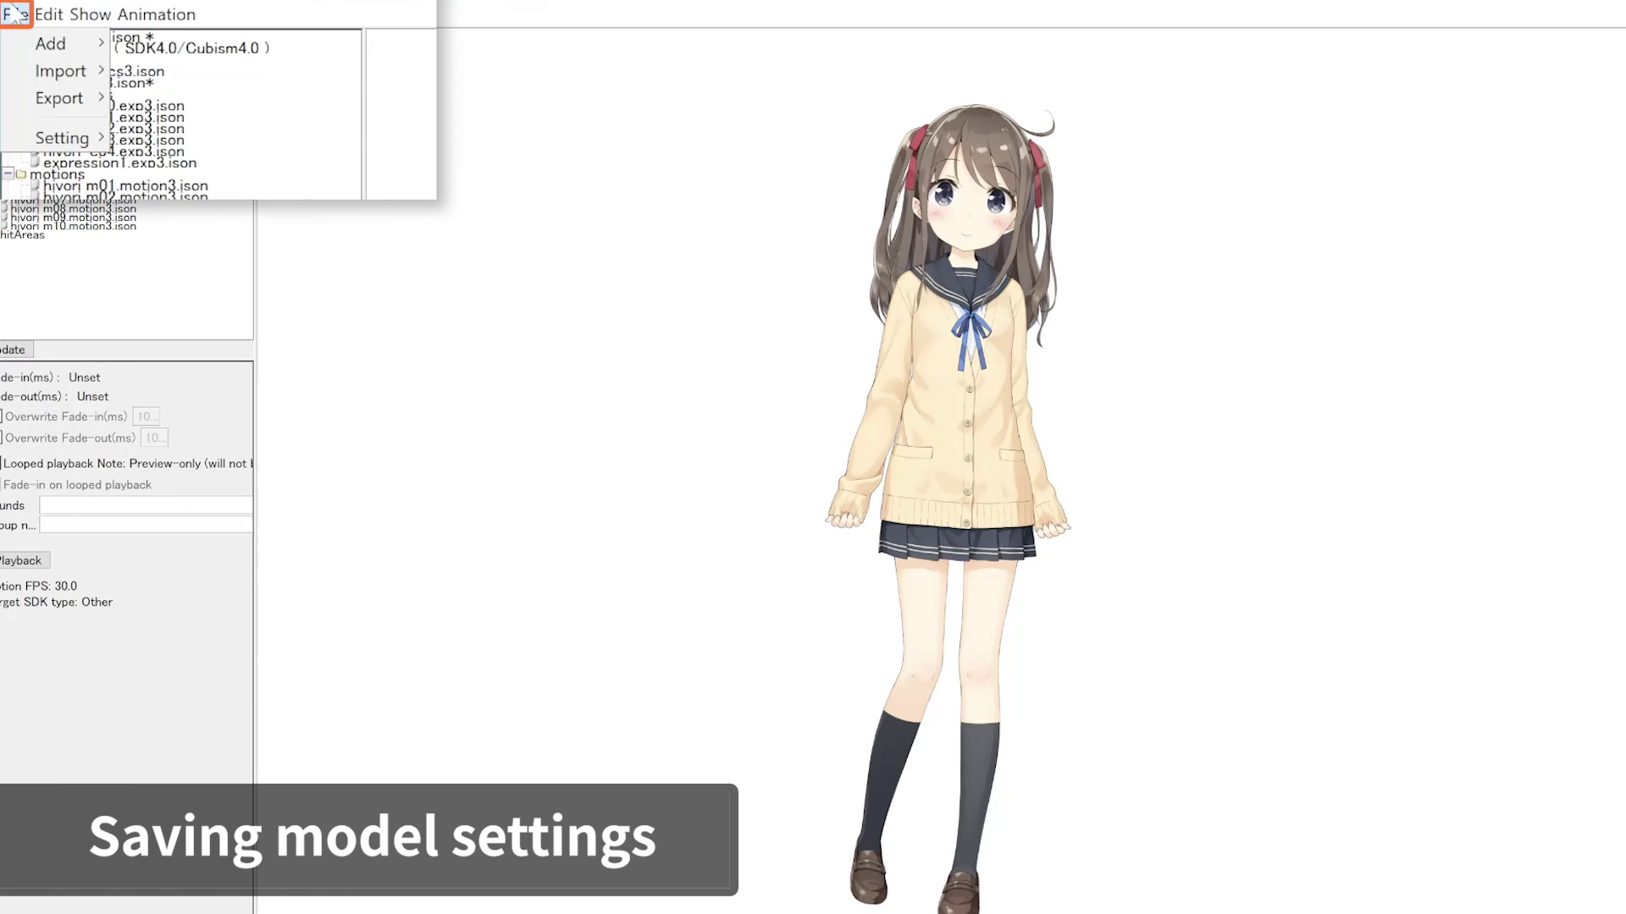
mouse_move(72, 100)
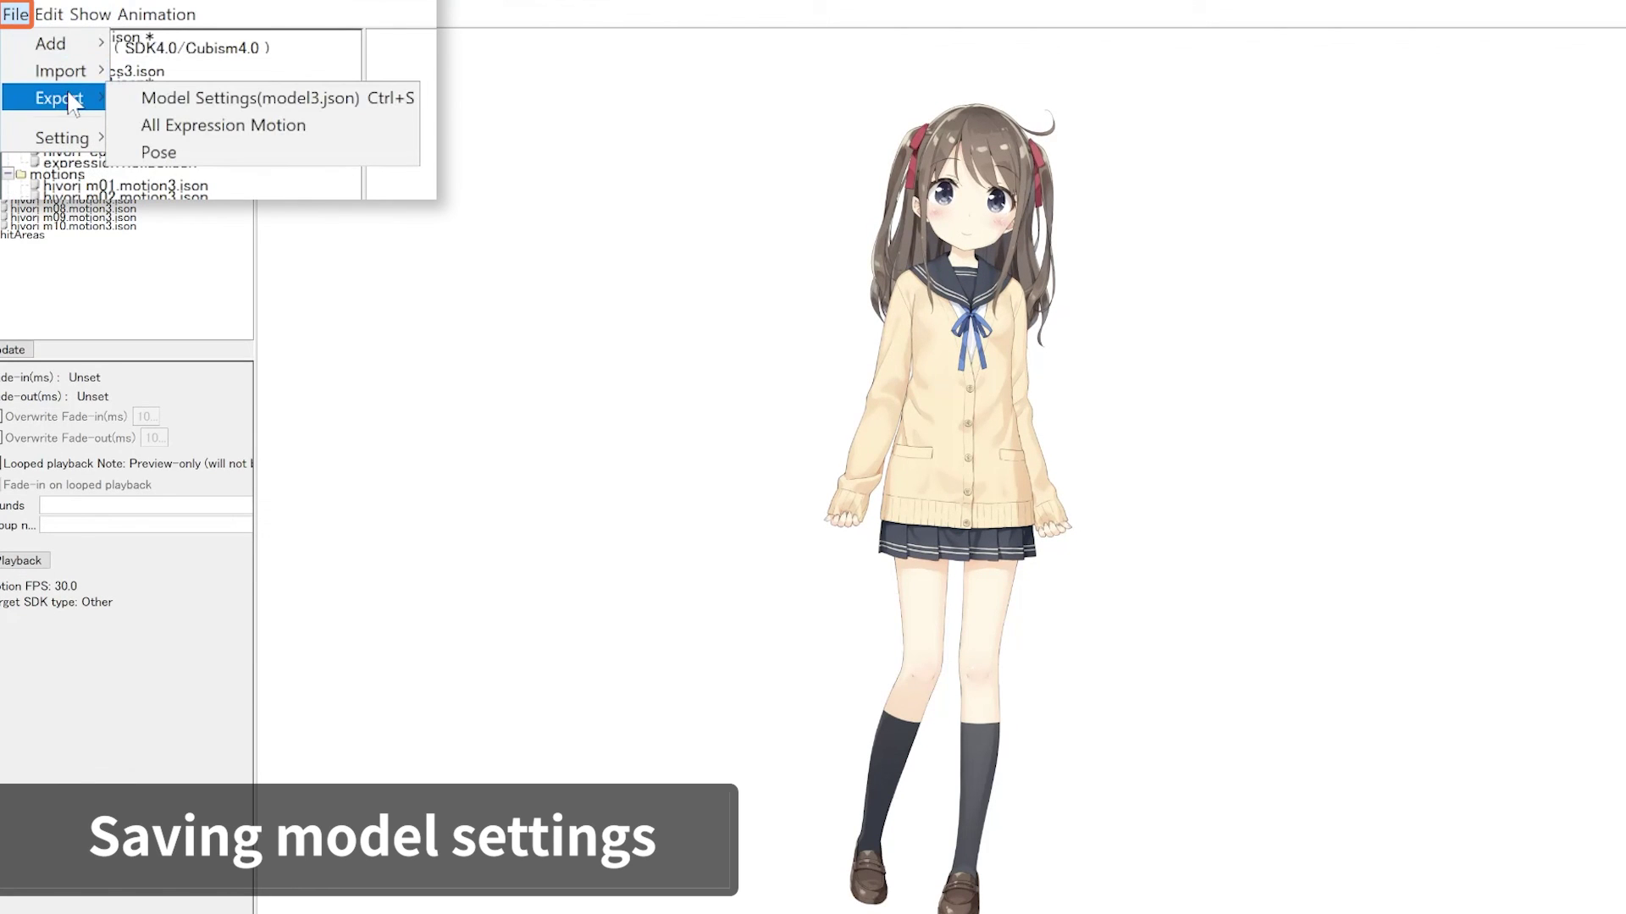
left_click(136, 100)
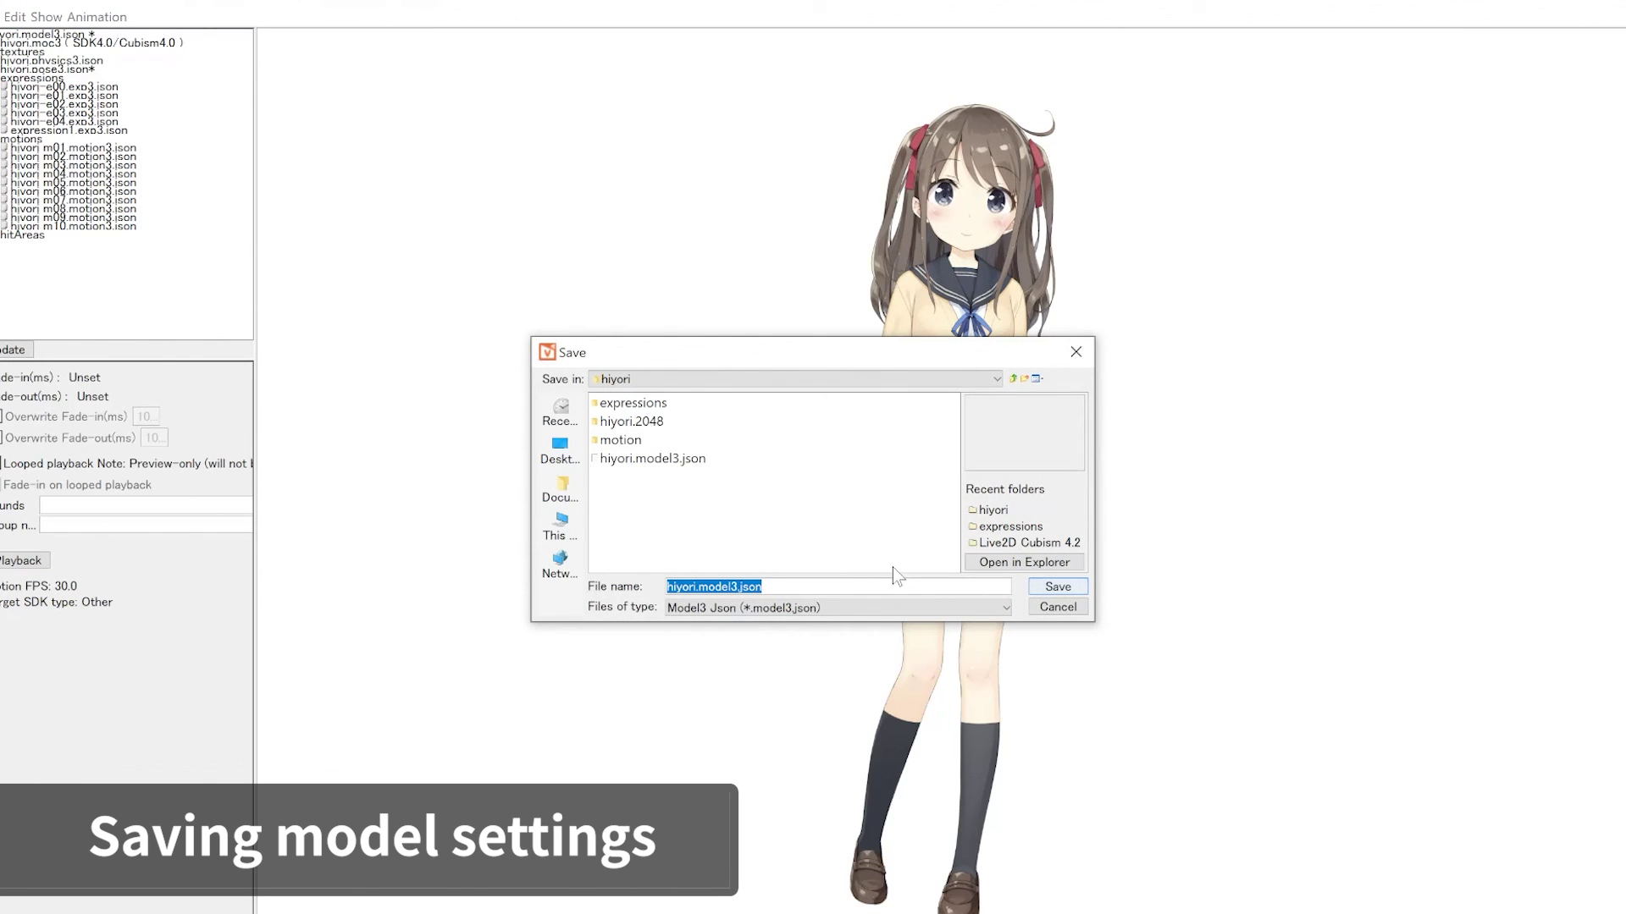
left_click(1041, 586)
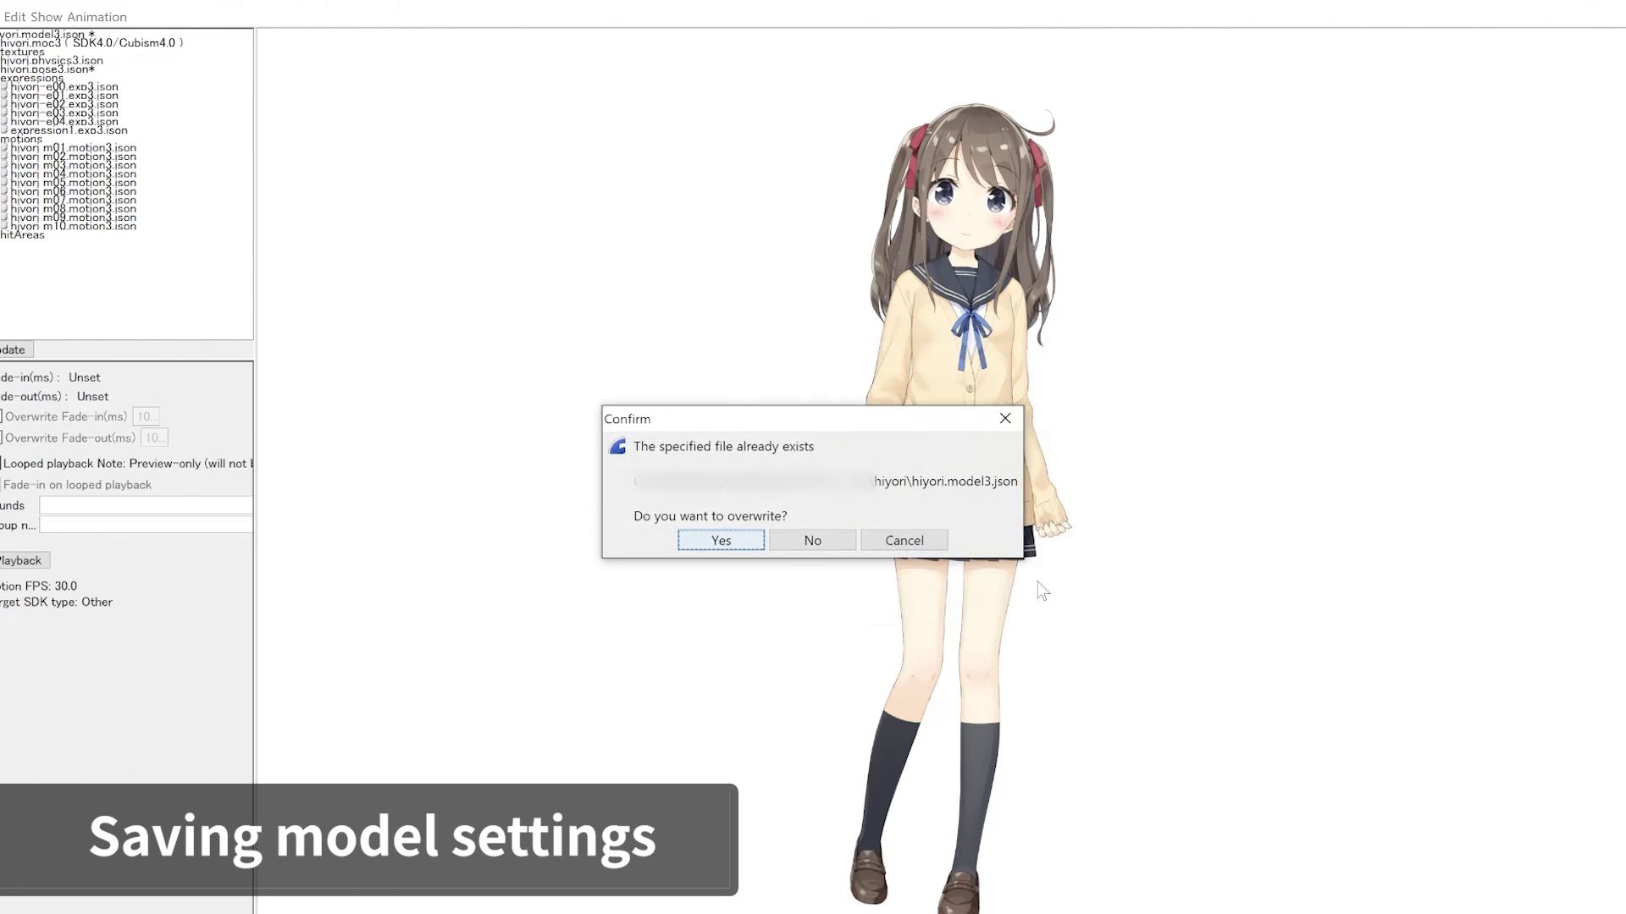
left_click(718, 541)
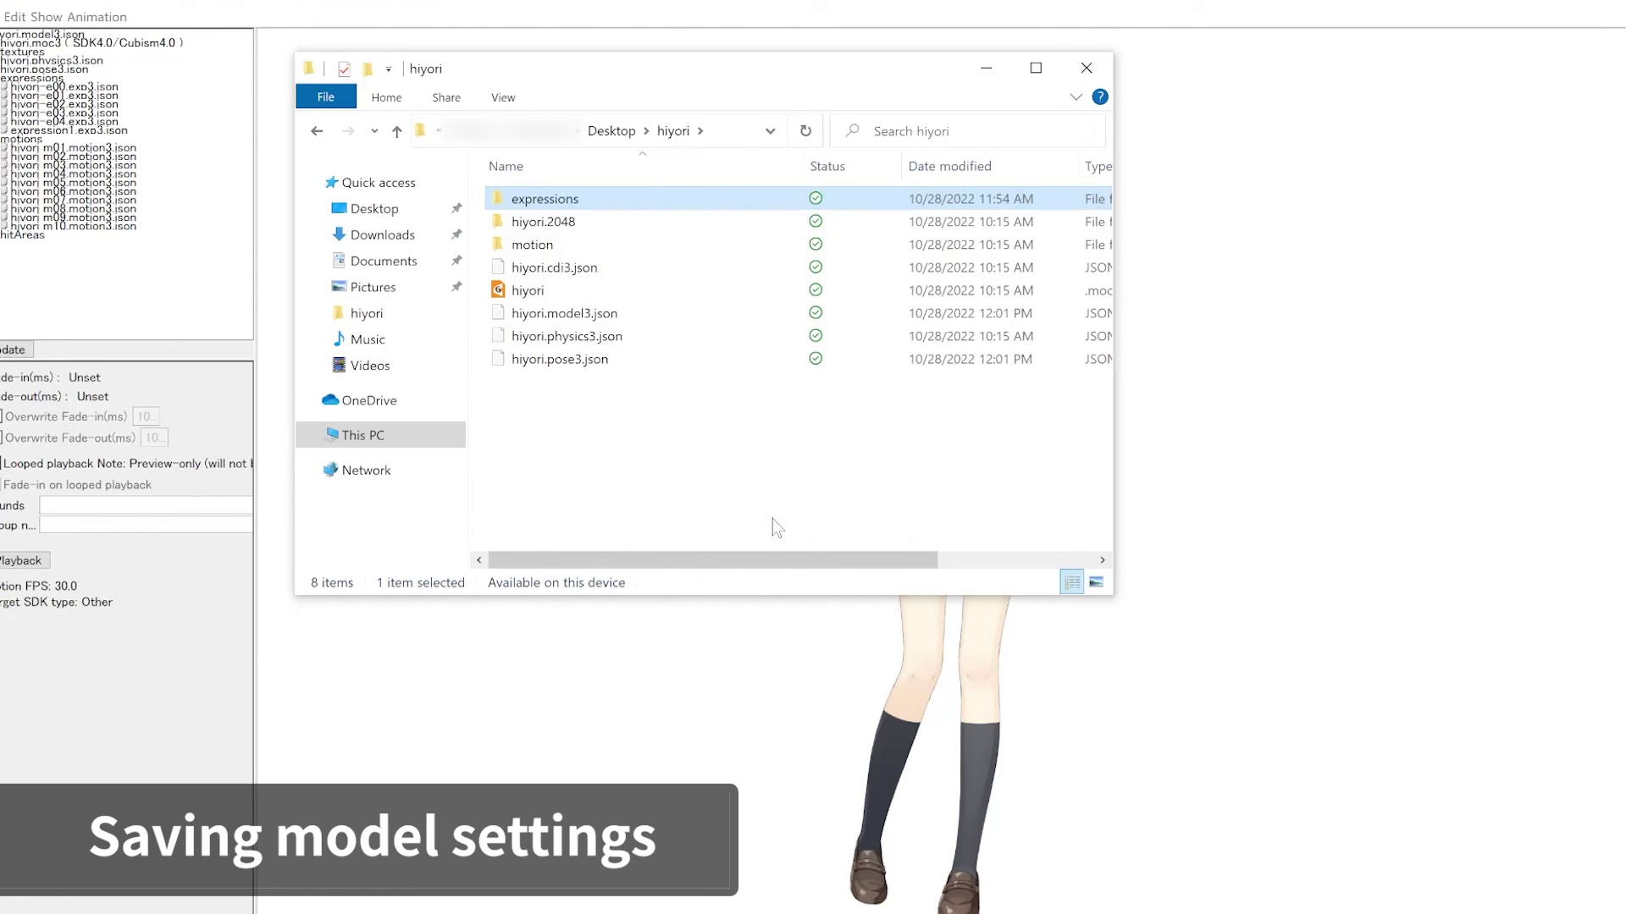